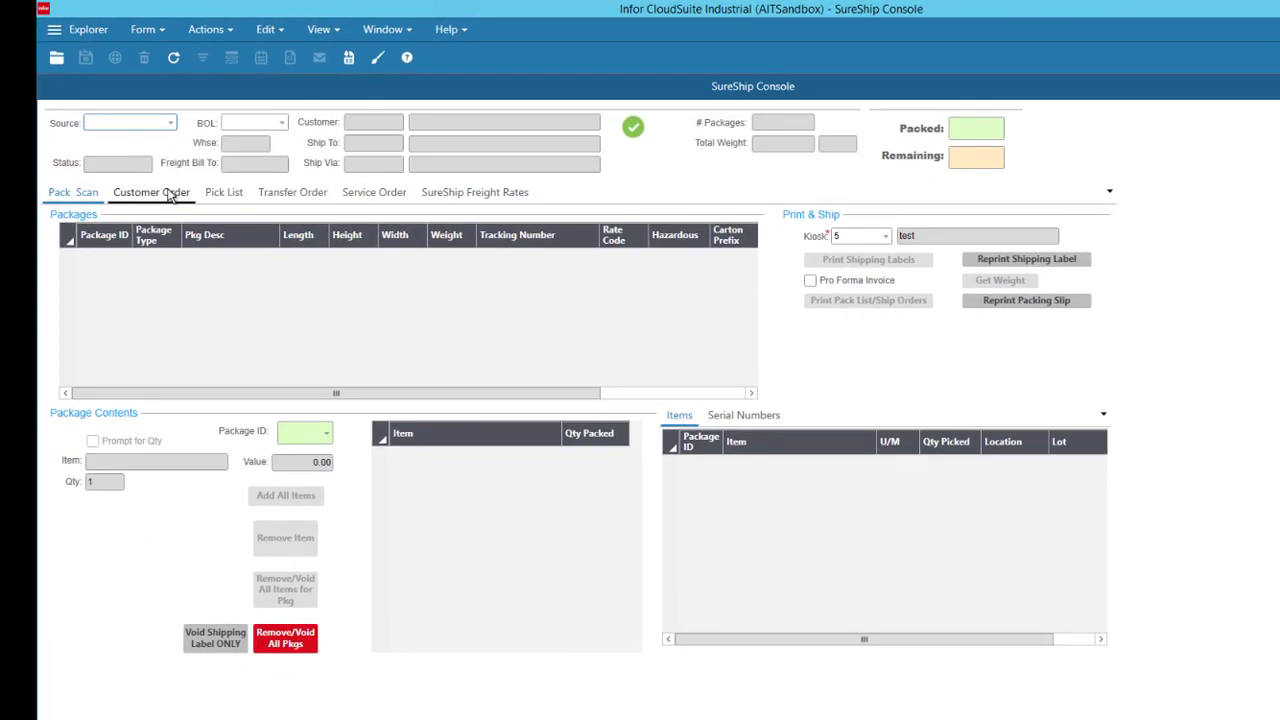
- Load the open lines of the customer order for shipping by entering its order number
left_click(170, 193)
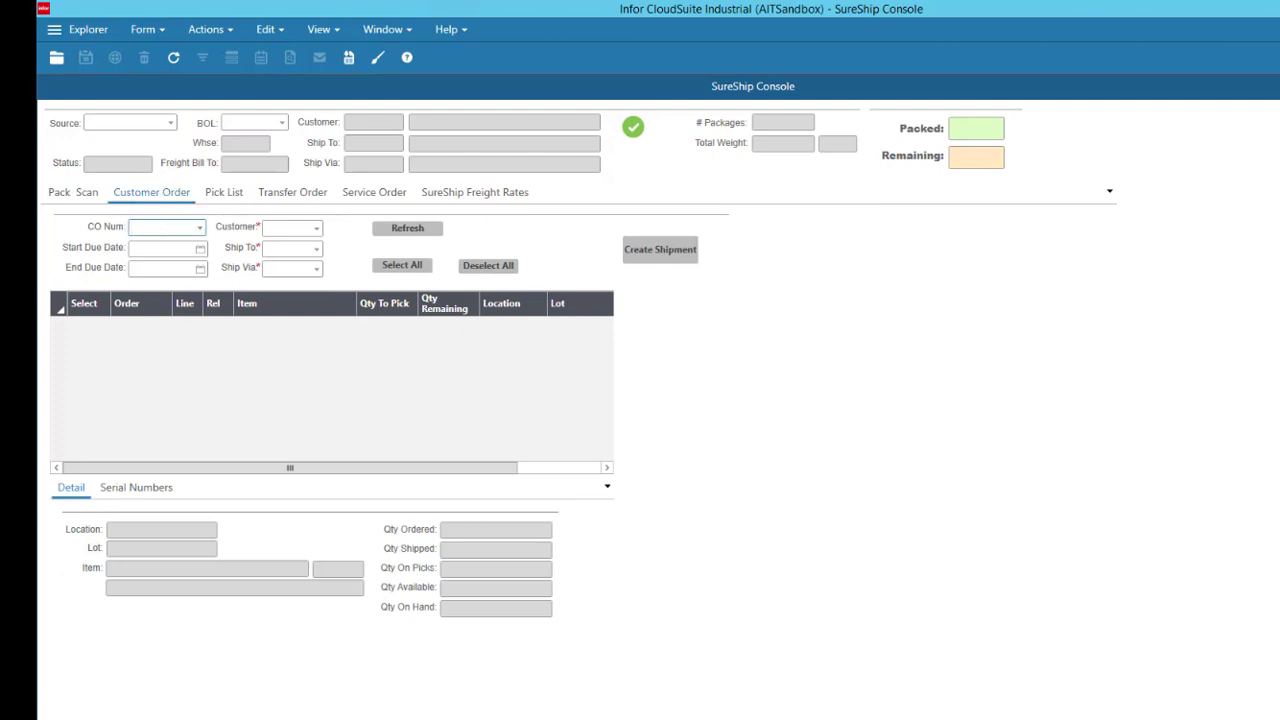
type("ss6")
key("Tab")
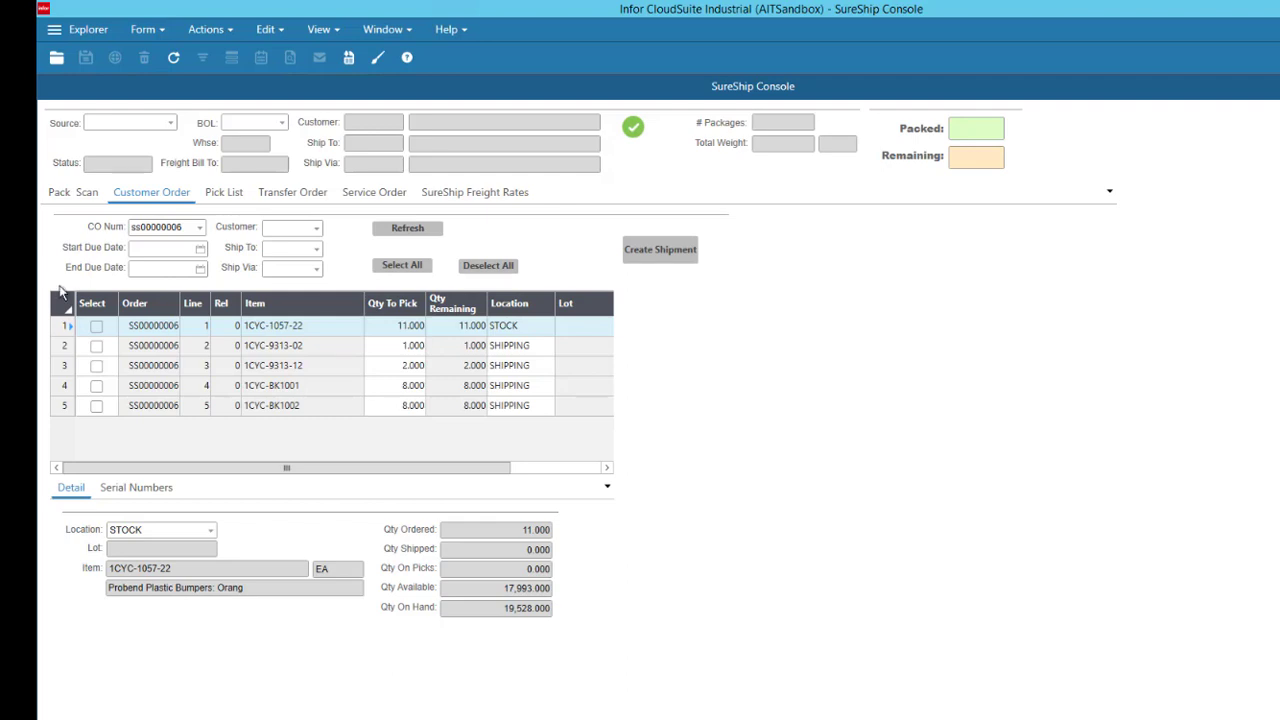
- Select all lines of the customer order at their full pick quantities and create a shipment from them
left_click(96, 326)
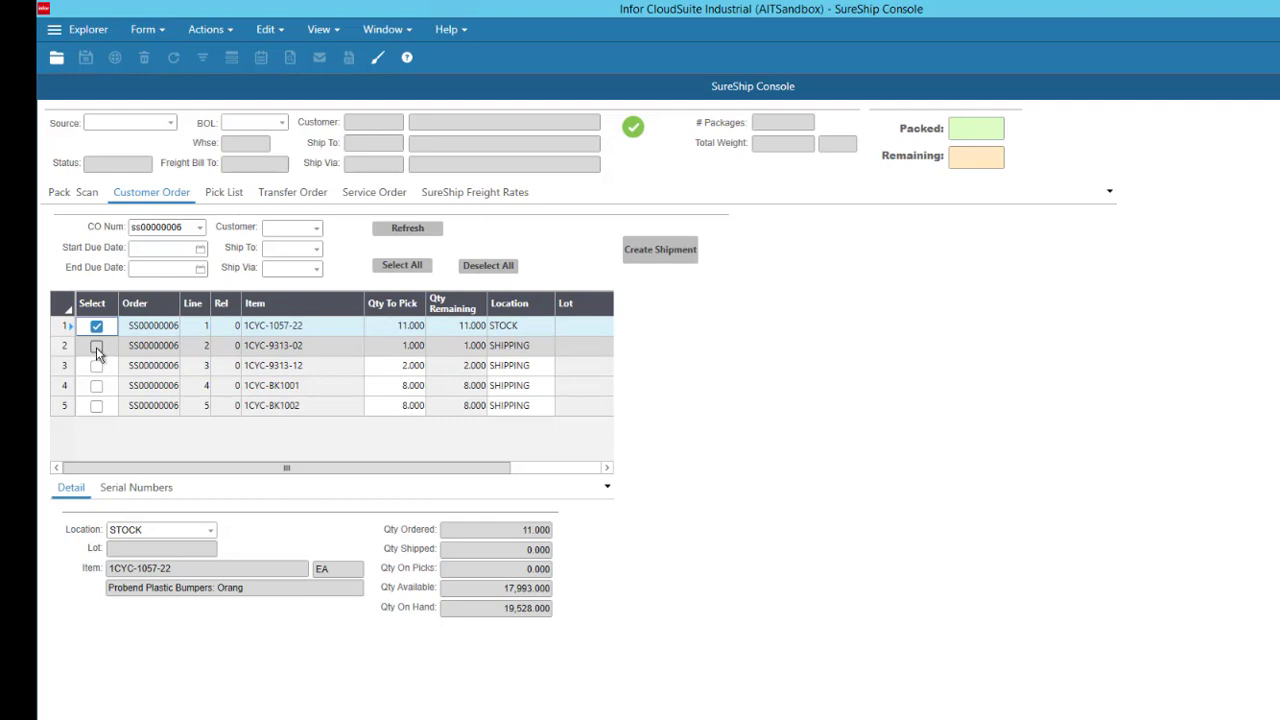
left_click(96, 347)
left_click(414, 333)
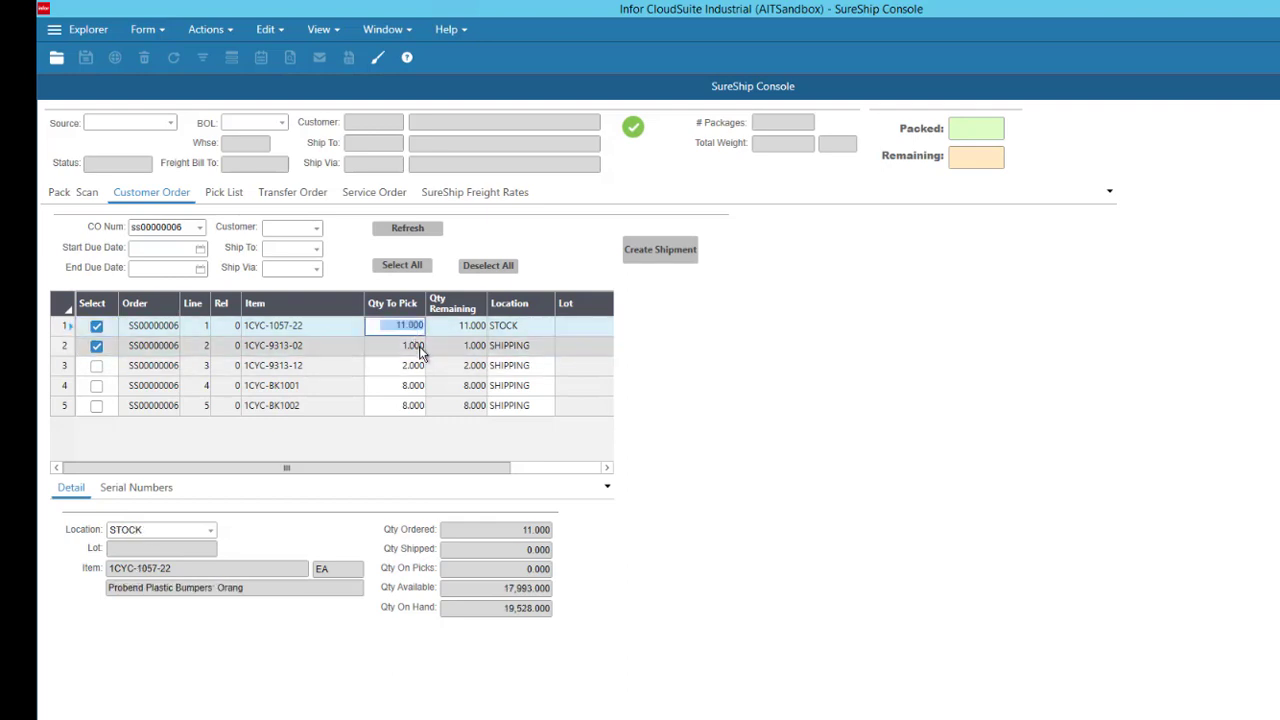
left_click(420, 348)
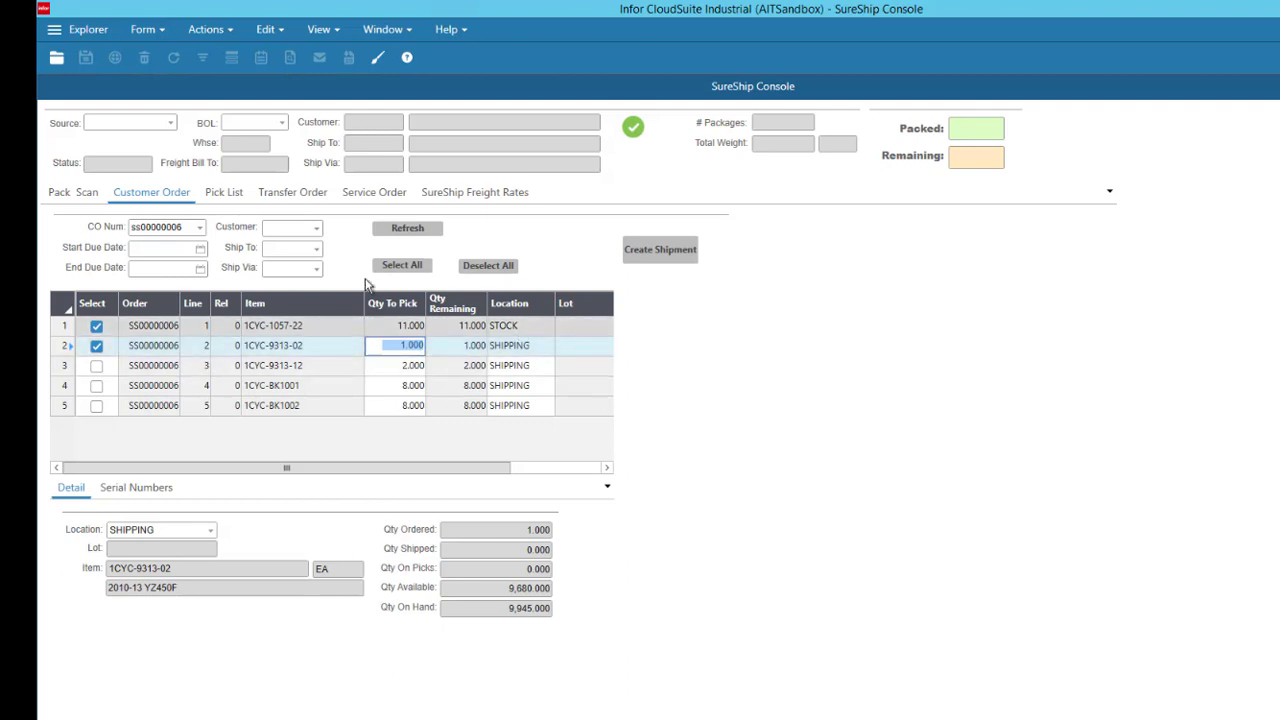
left_click(402, 265)
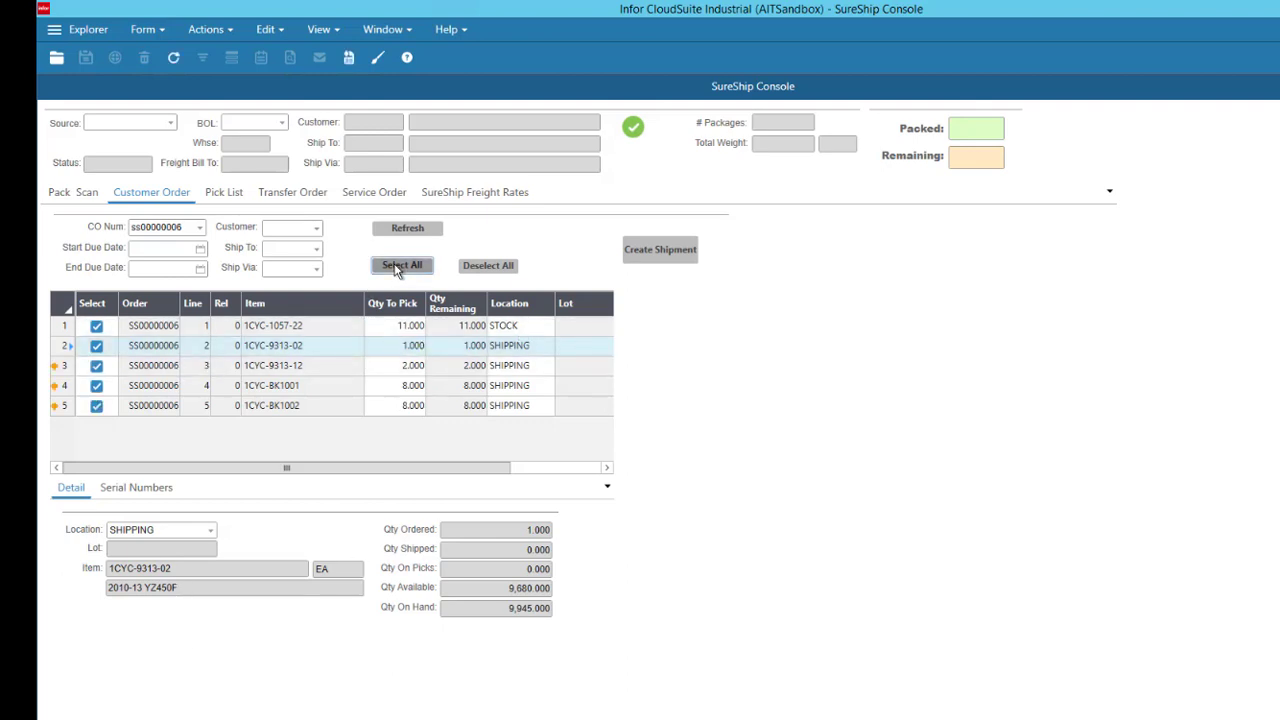
left_click(647, 251)
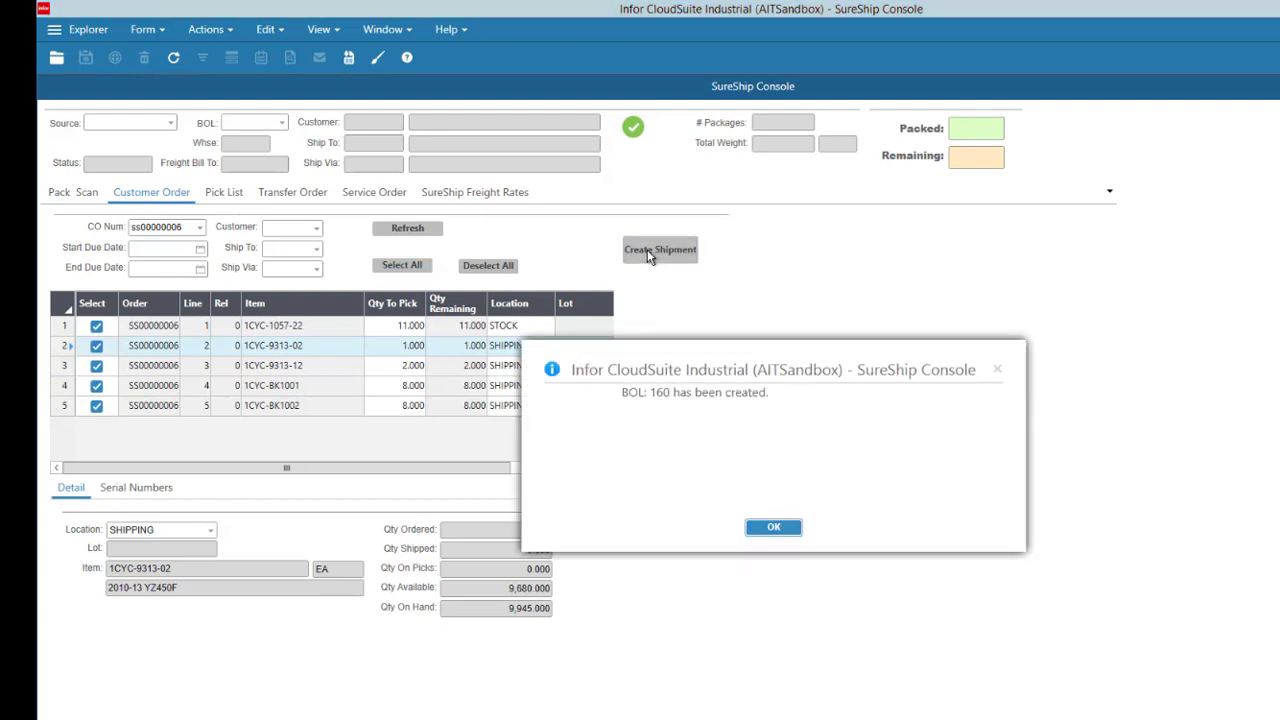
left_click(777, 518)
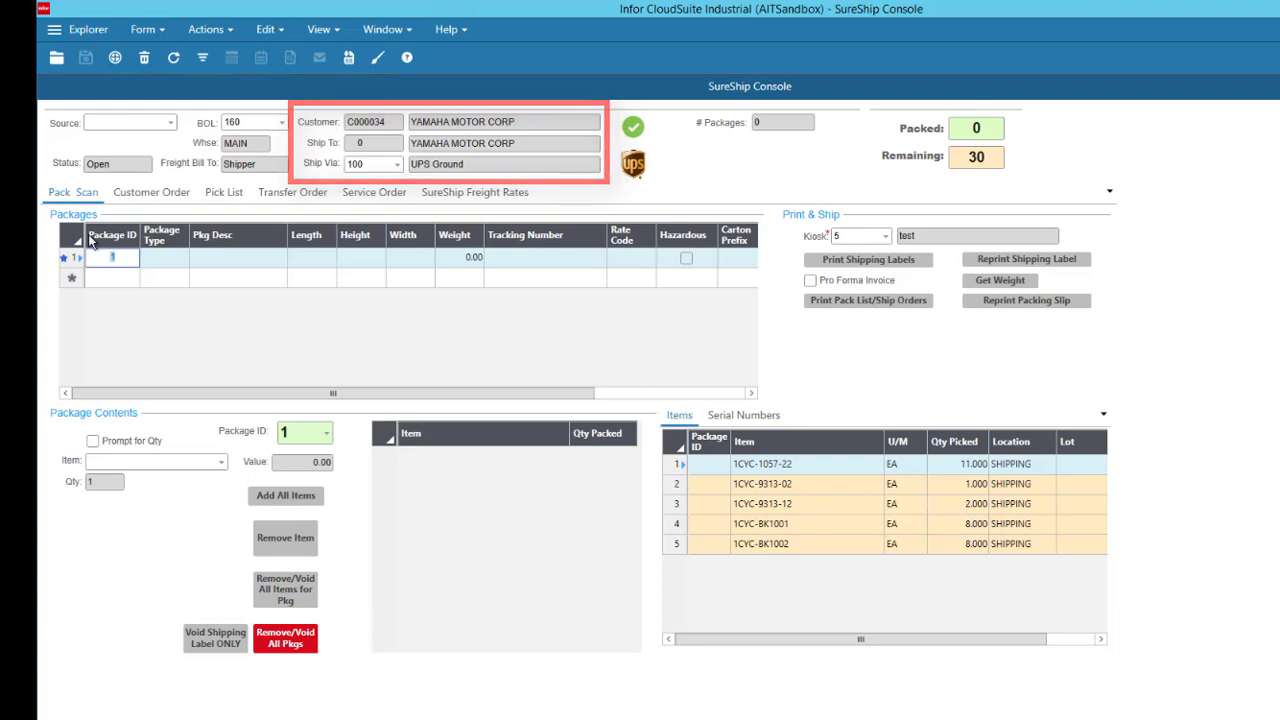
- Set the first package's type to 100, Valve Box - 17x9x8
left_click(176, 258)
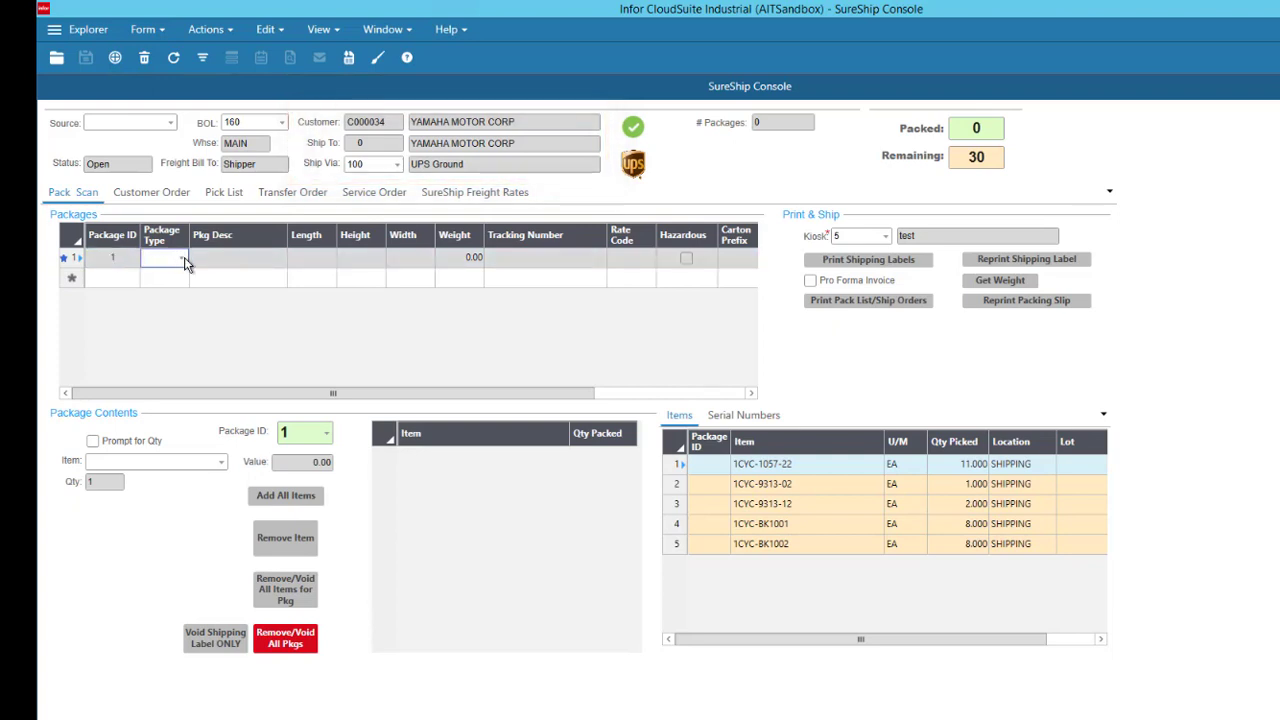
left_click(181, 259)
left_click(192, 281)
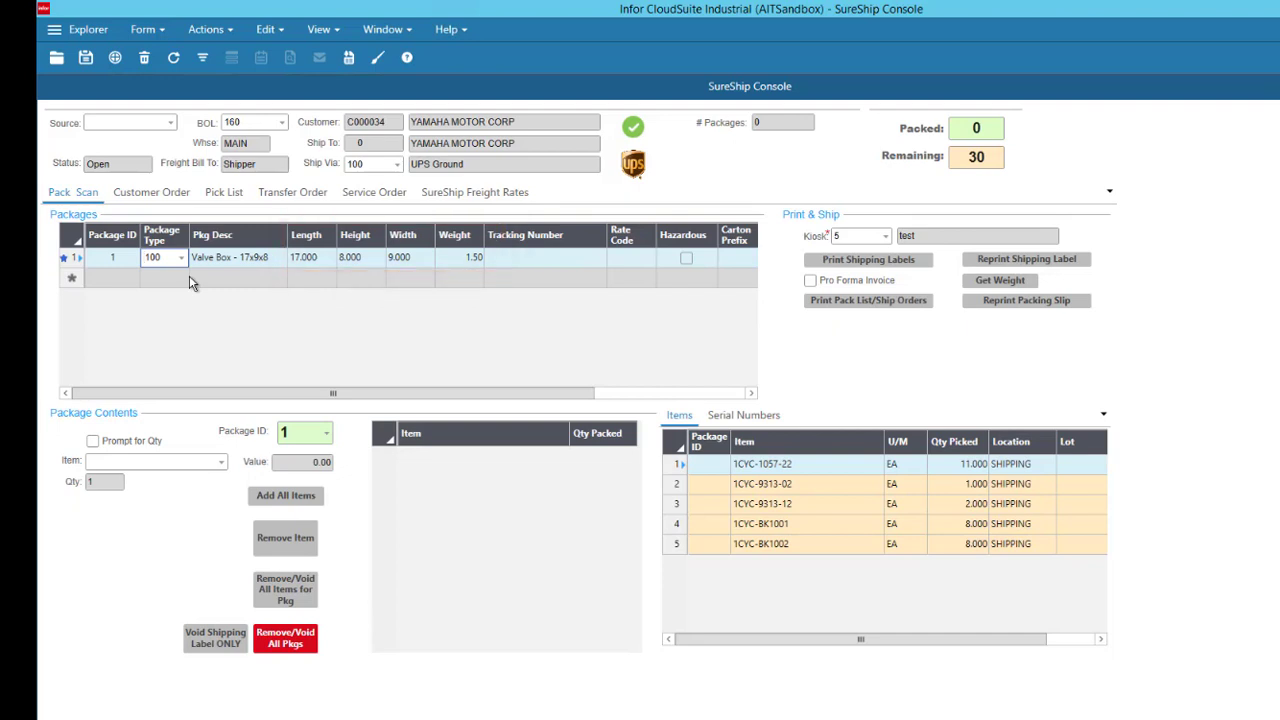
- Pack four units of item 1CYC-1057-22 into package 1, entering the item once per unit
left_click(131, 462)
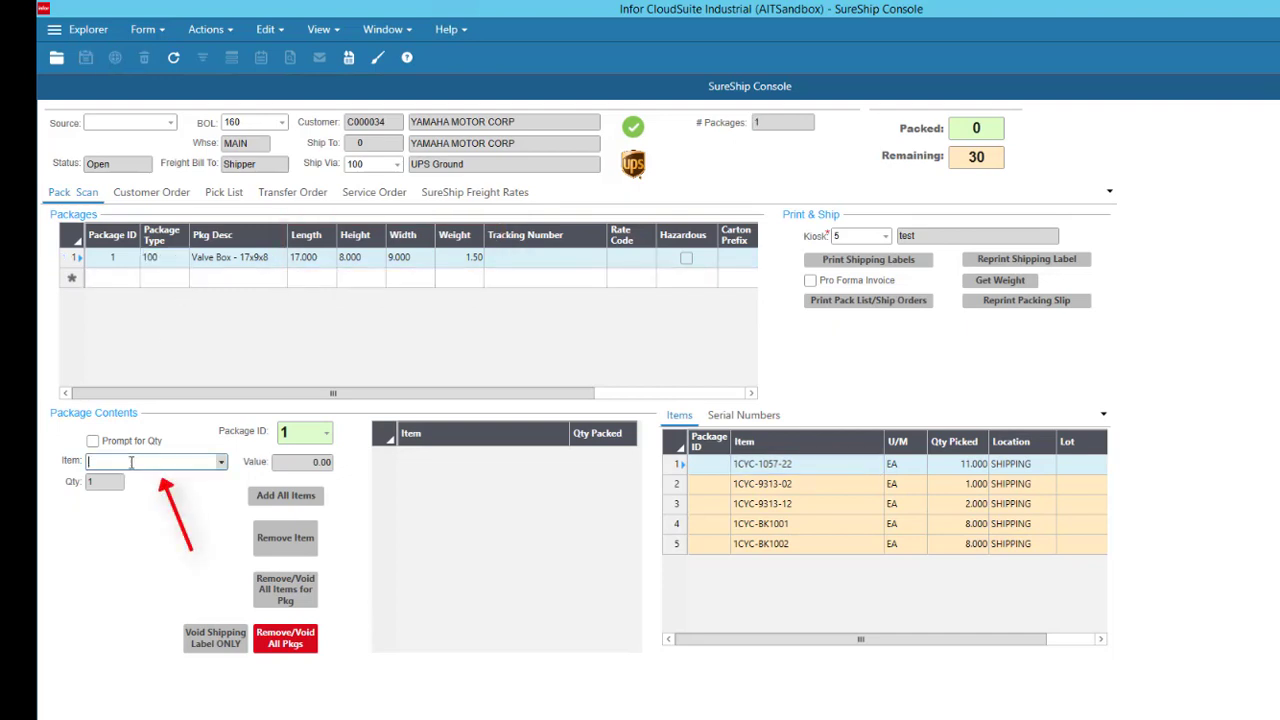
type("1CYC-1057-22")
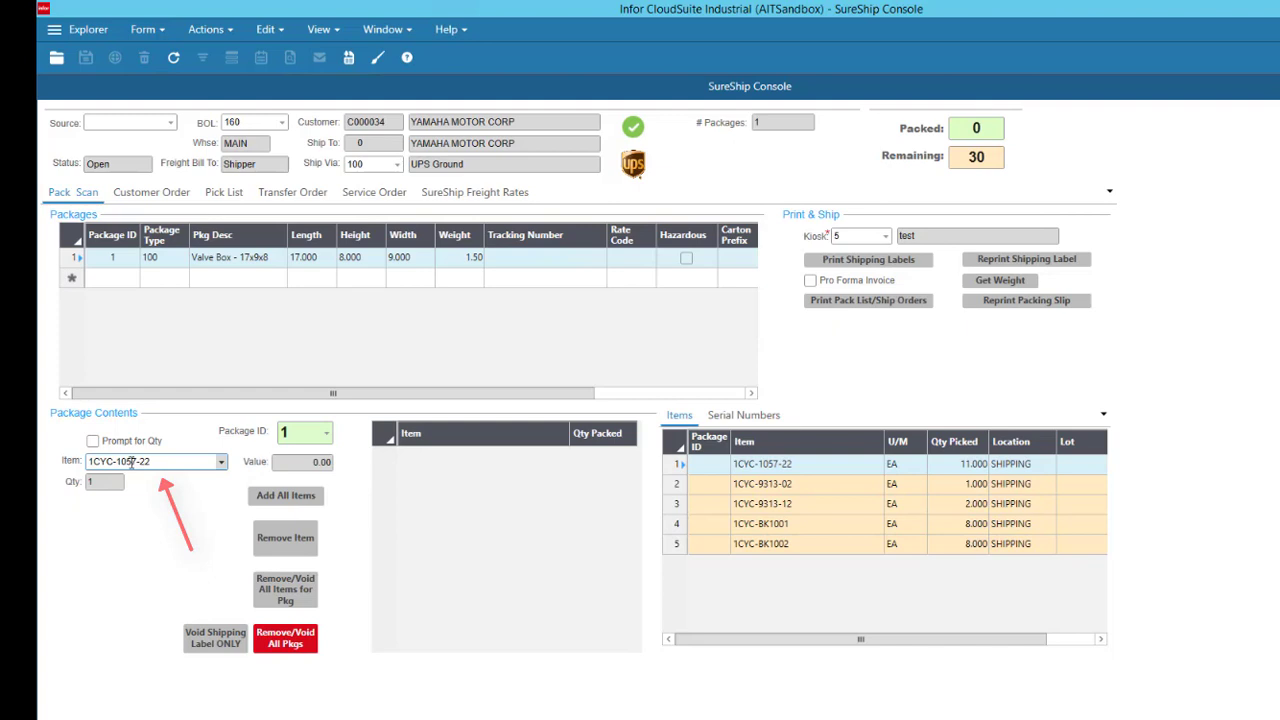
key("Return")
type("1CYC-1057-22")
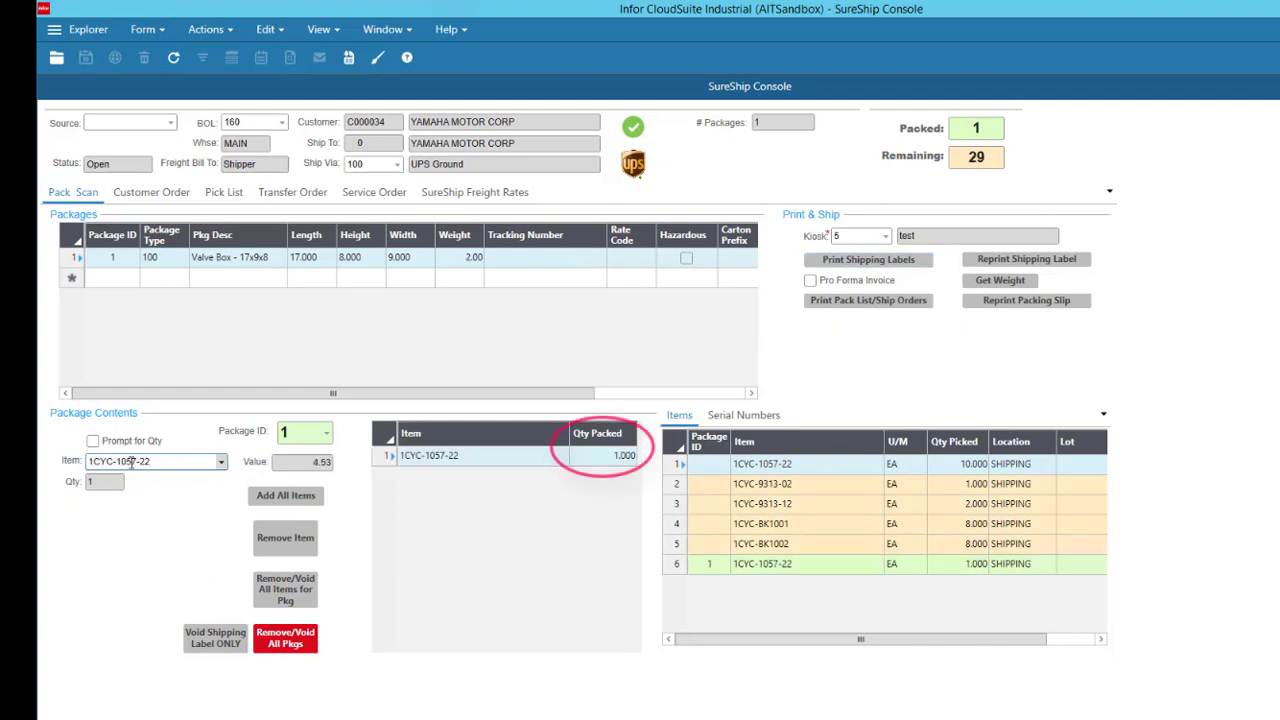
key("Return")
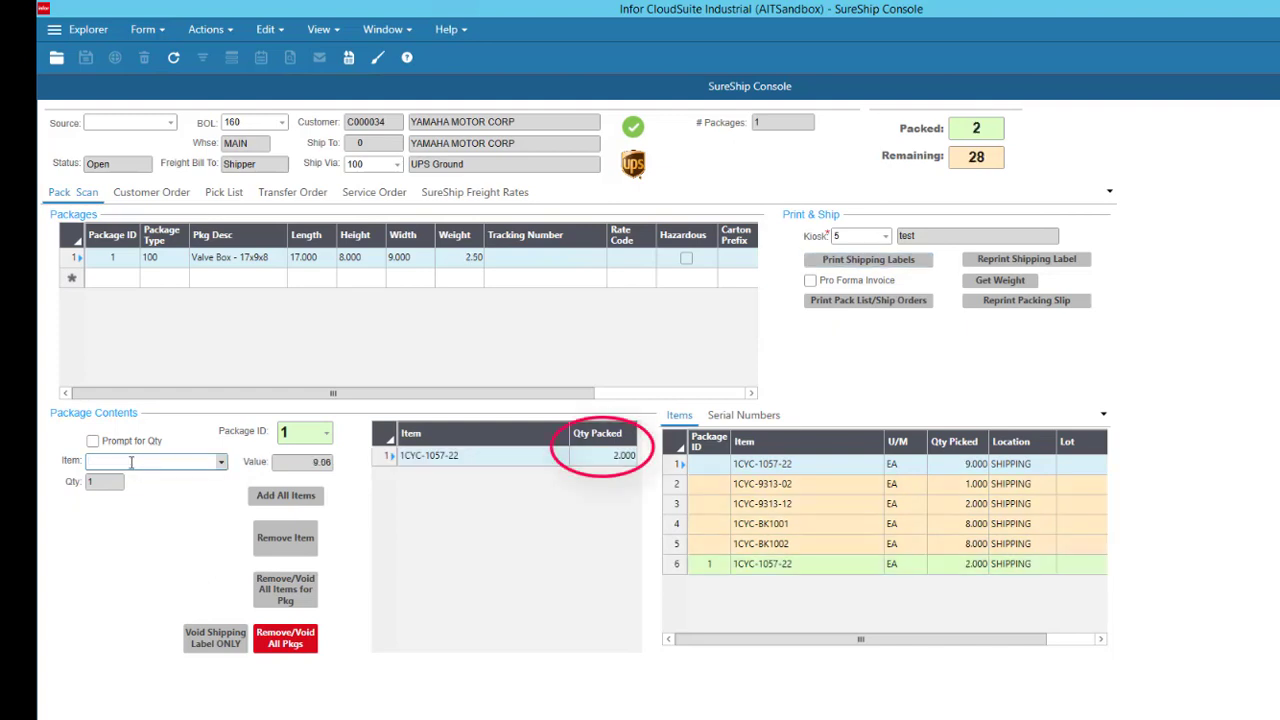
type("1CYC-1057-22")
key("Return")
type("1CYC-1057-22")
key("Return")
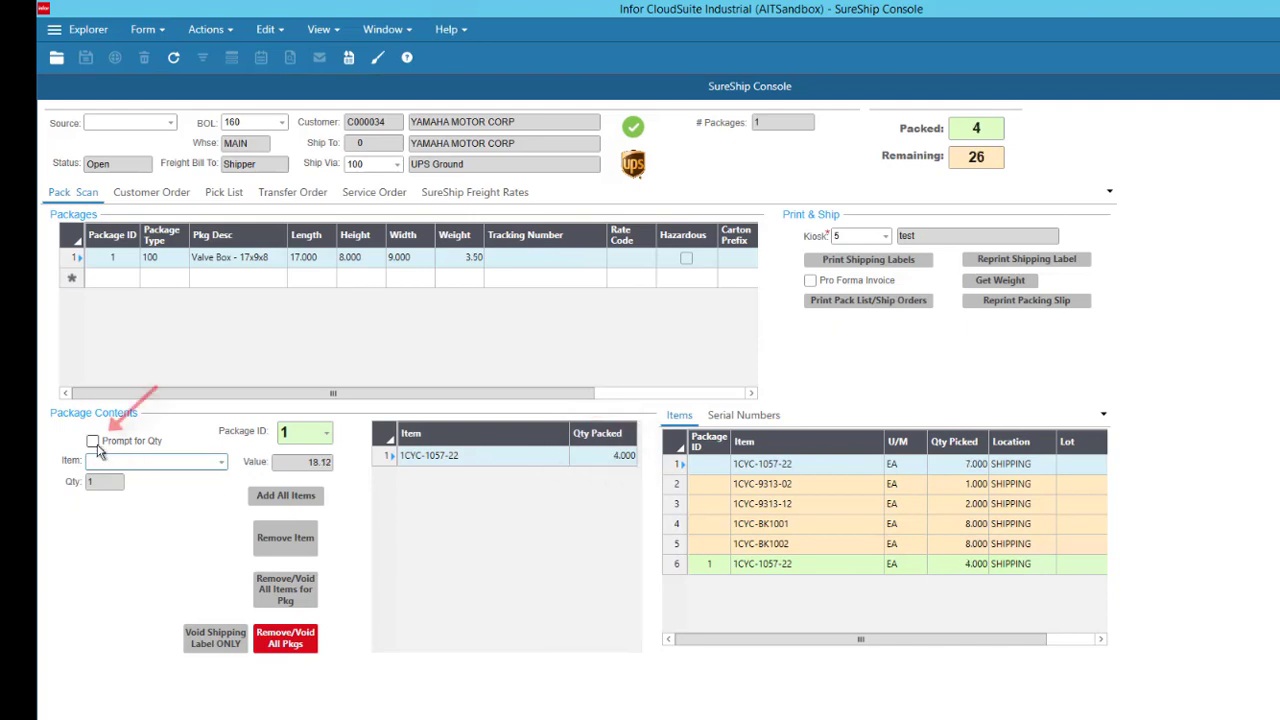
- With quantity prompting enabled, pack 7 more units of 1CYC-1057-22 and move the 1CYC-9313-12 line into package 1
left_click(93, 442)
type("1CYC-1057-22")
key("Return")
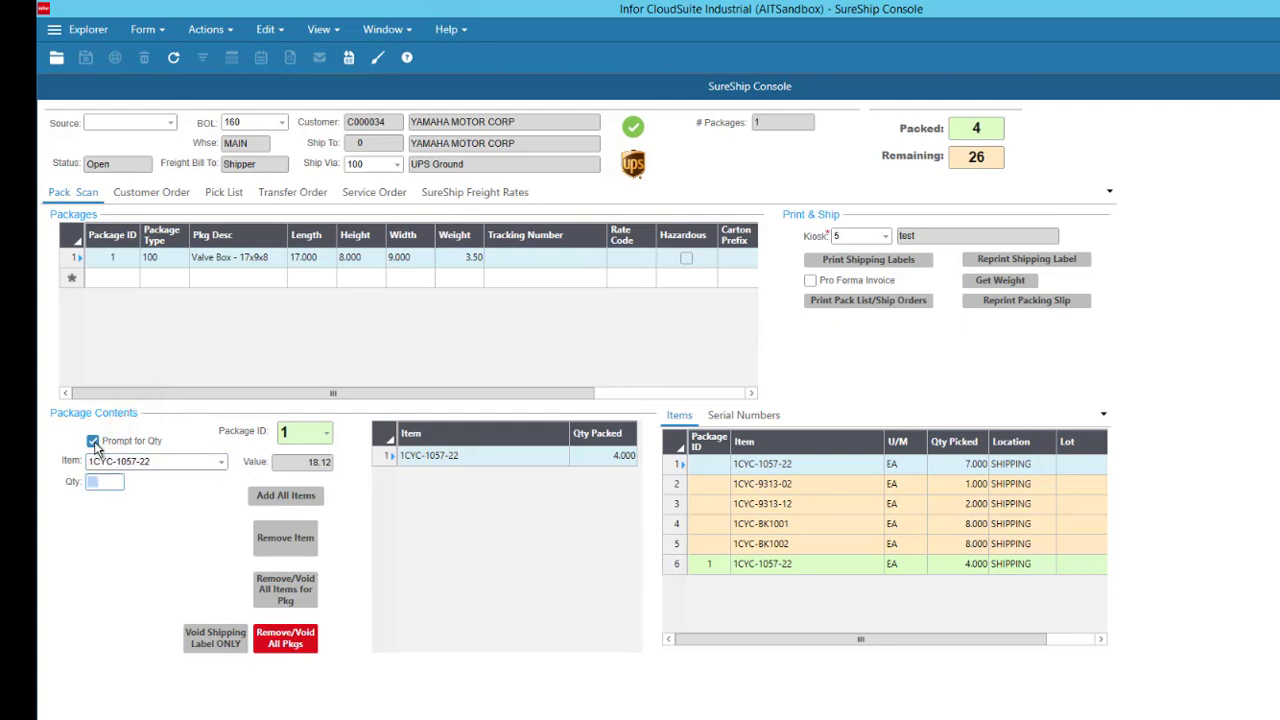
type("7")
key("Return")
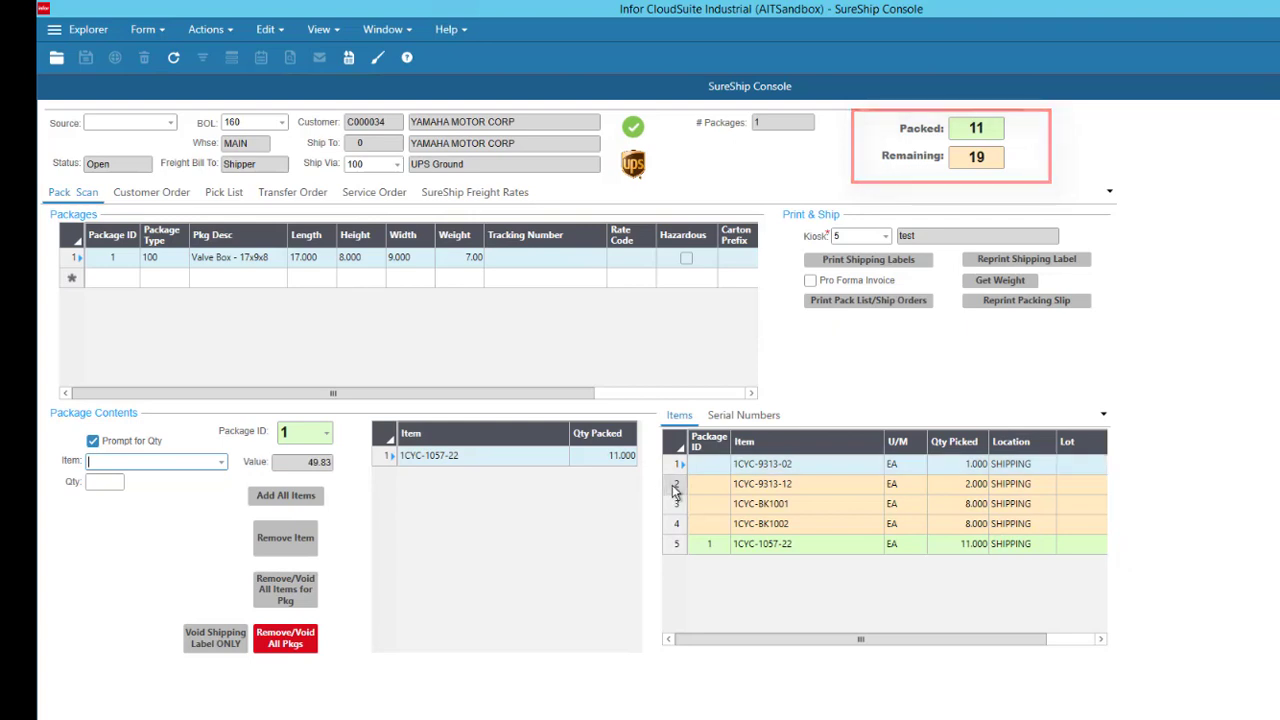
left_click_drag(675, 490, 562, 492)
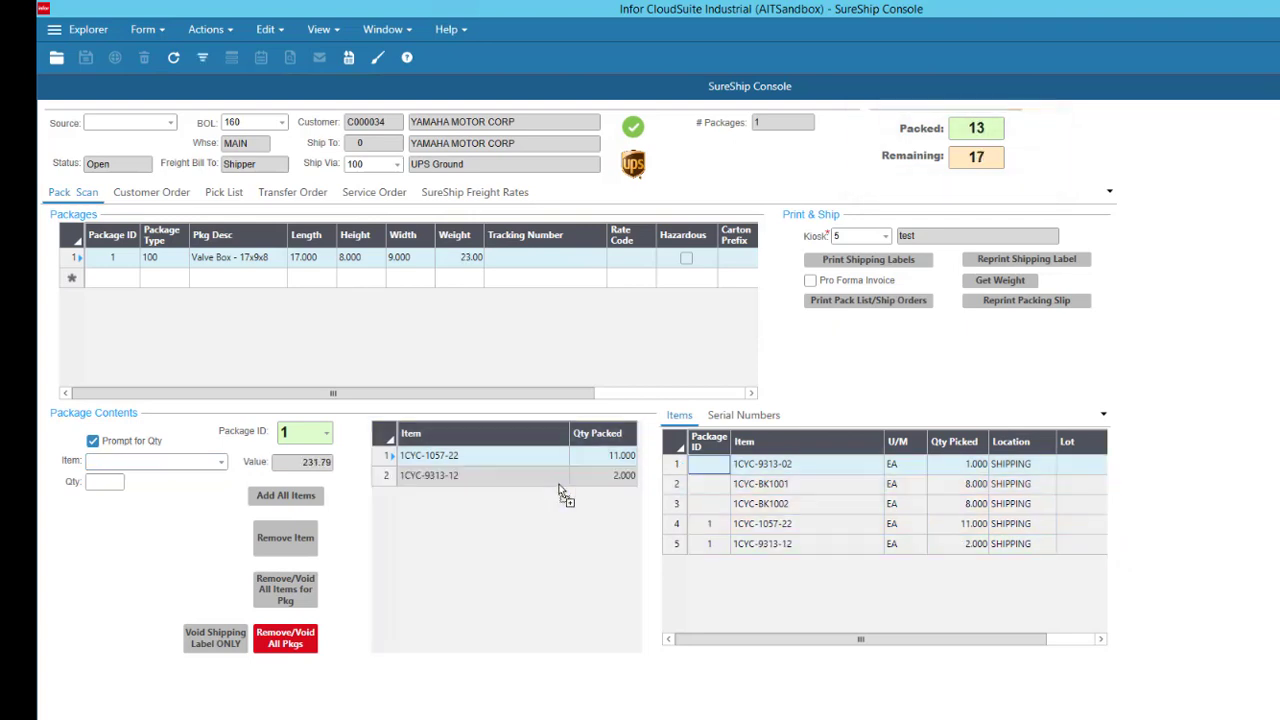
- Add and save a second package of type 101, Bulk Box - 33x17x14, and pack all remaining items into it
left_click(163, 278)
left_click(183, 281)
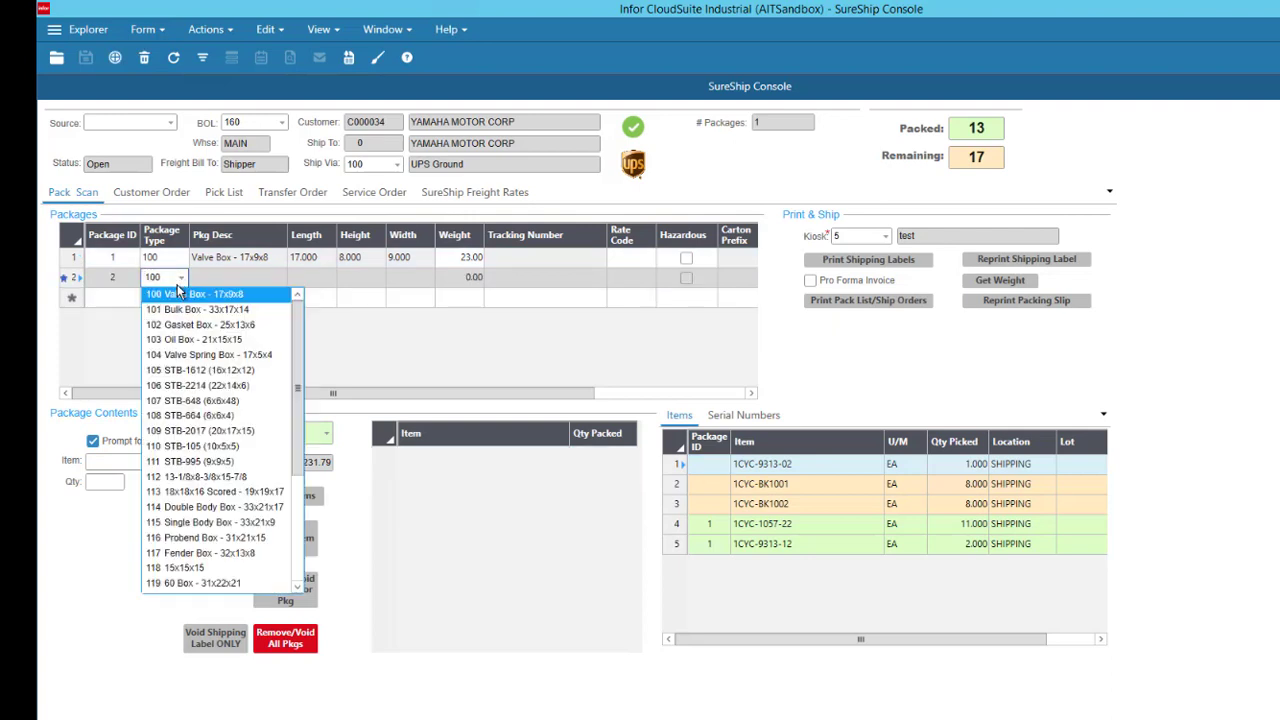
left_click(175, 319)
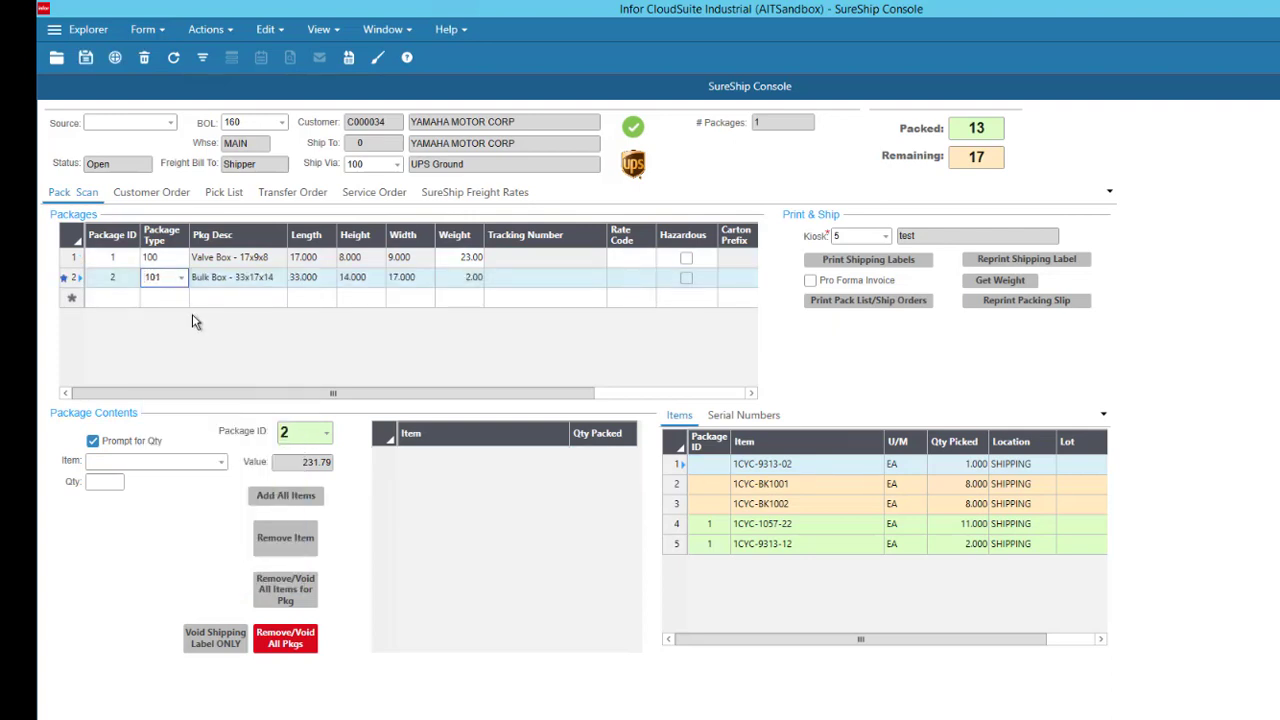
key("ctrl+s")
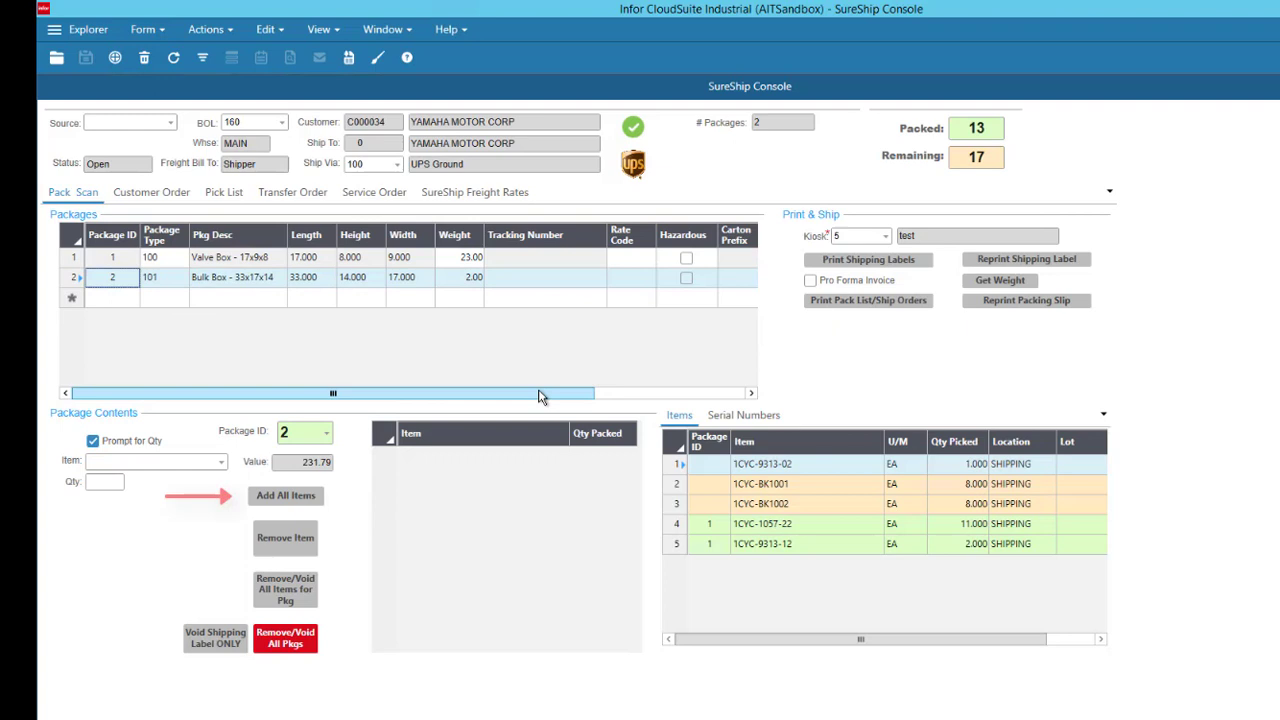
left_click(285, 496)
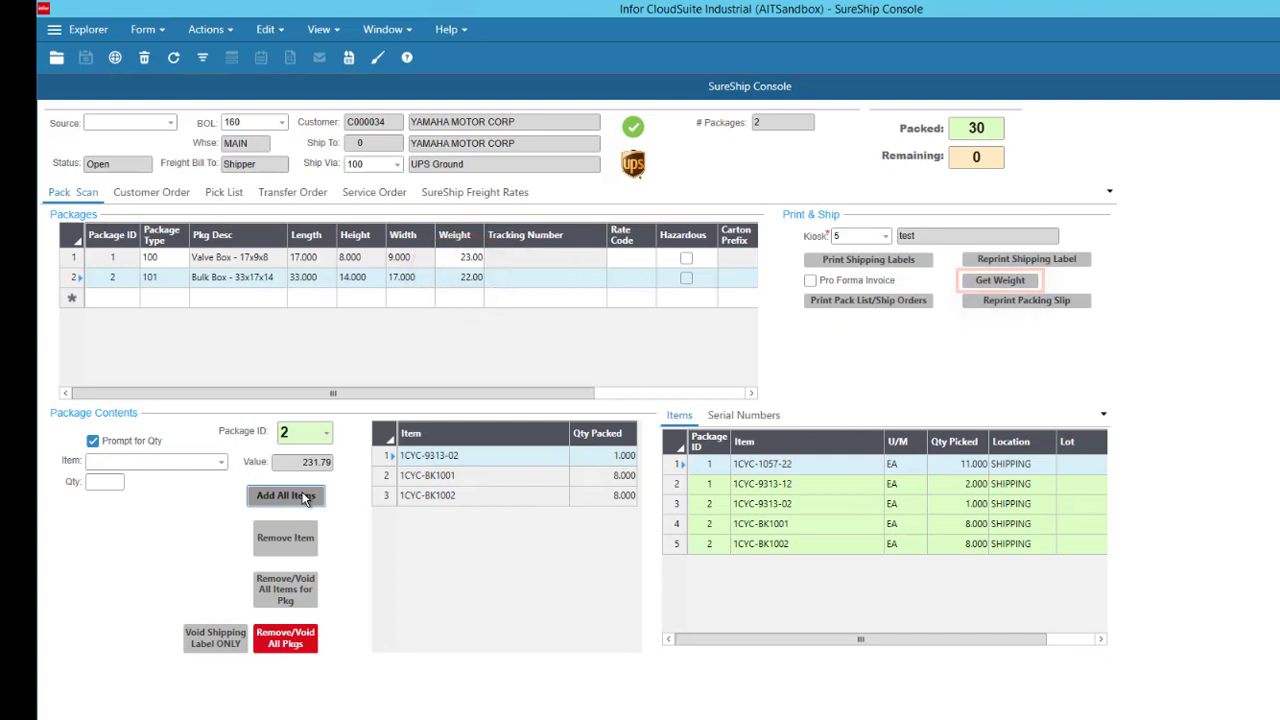
- Get the UPS freight rate estimates for package 1 and look at the other carrier options
left_click(460, 257)
left_click(453, 196)
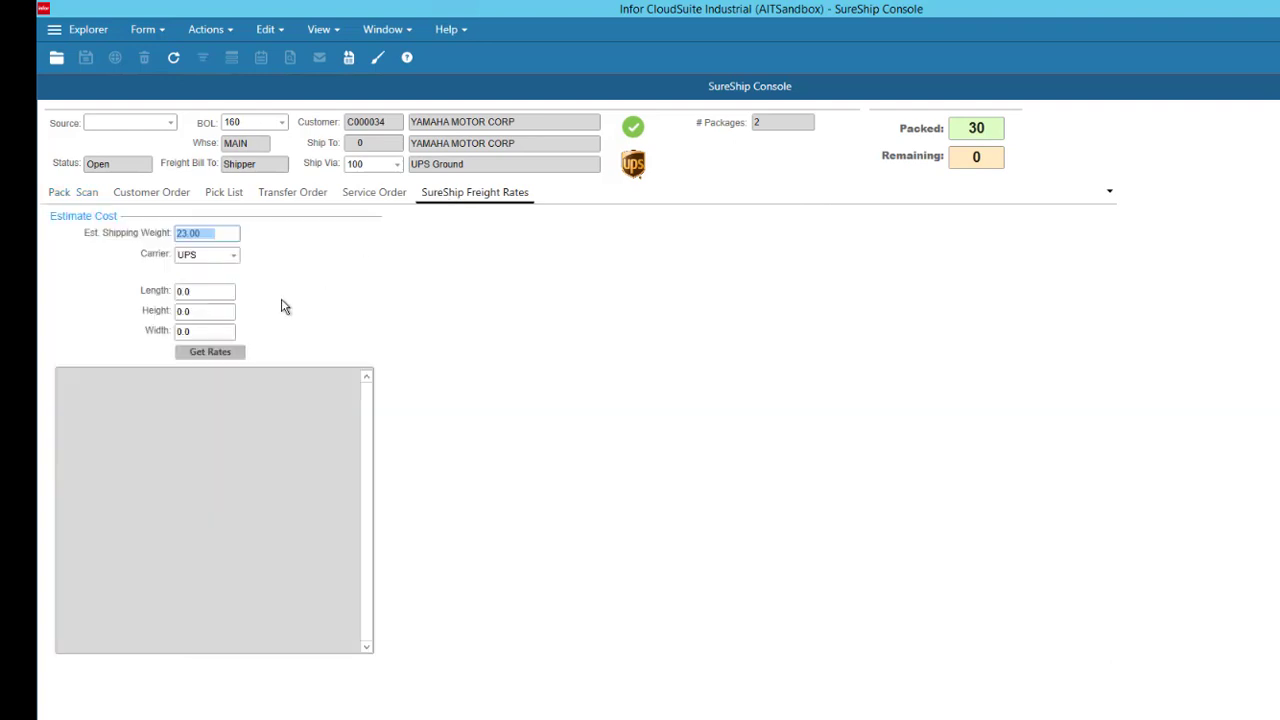
left_click(238, 357)
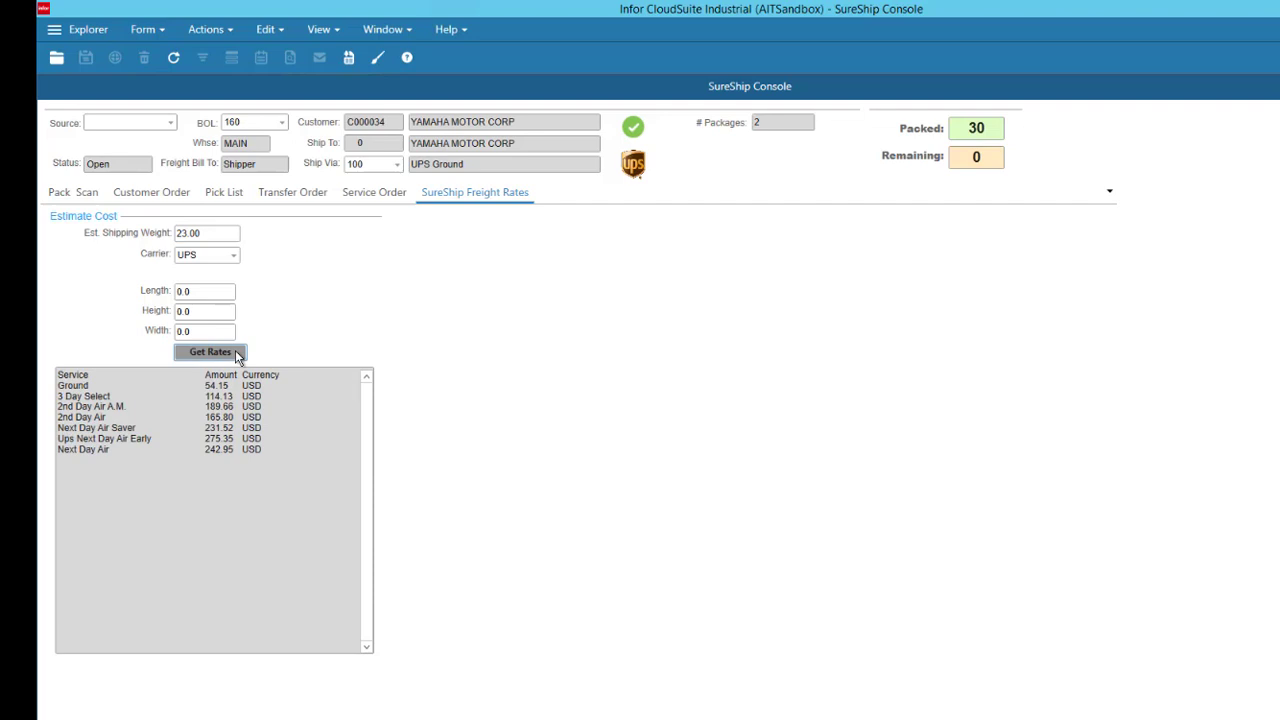
left_click(234, 255)
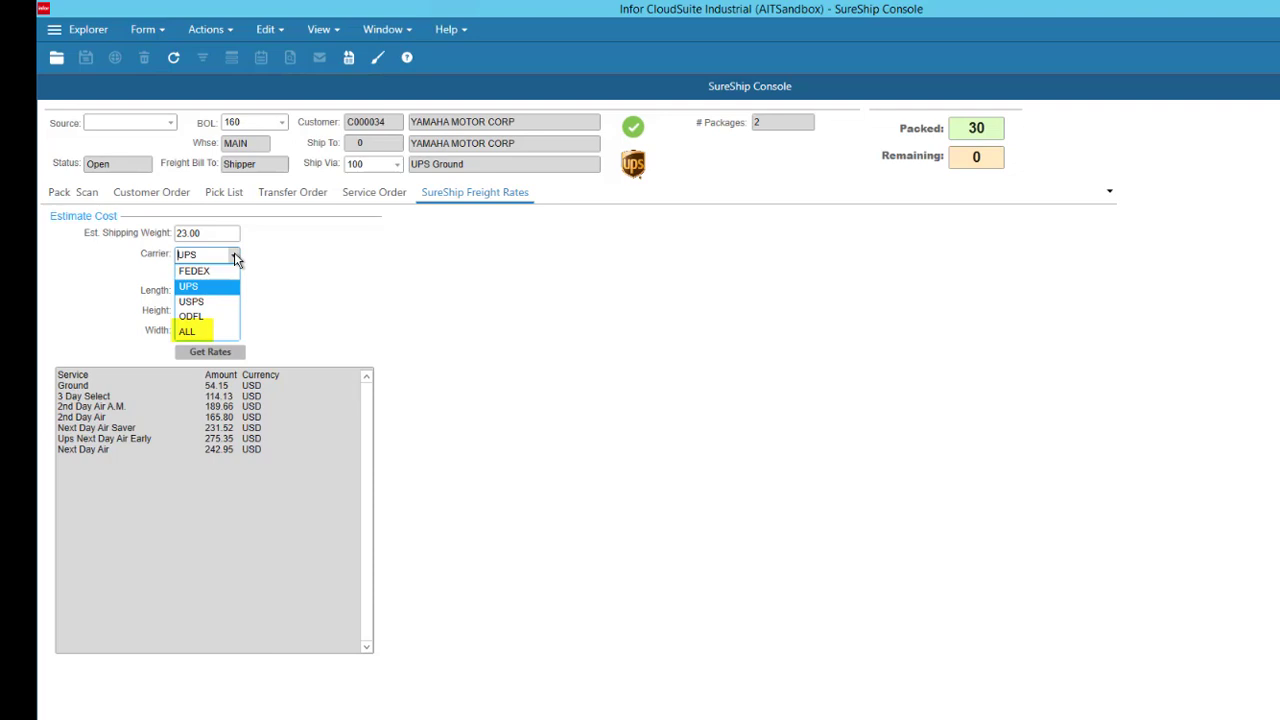
left_click(234, 253)
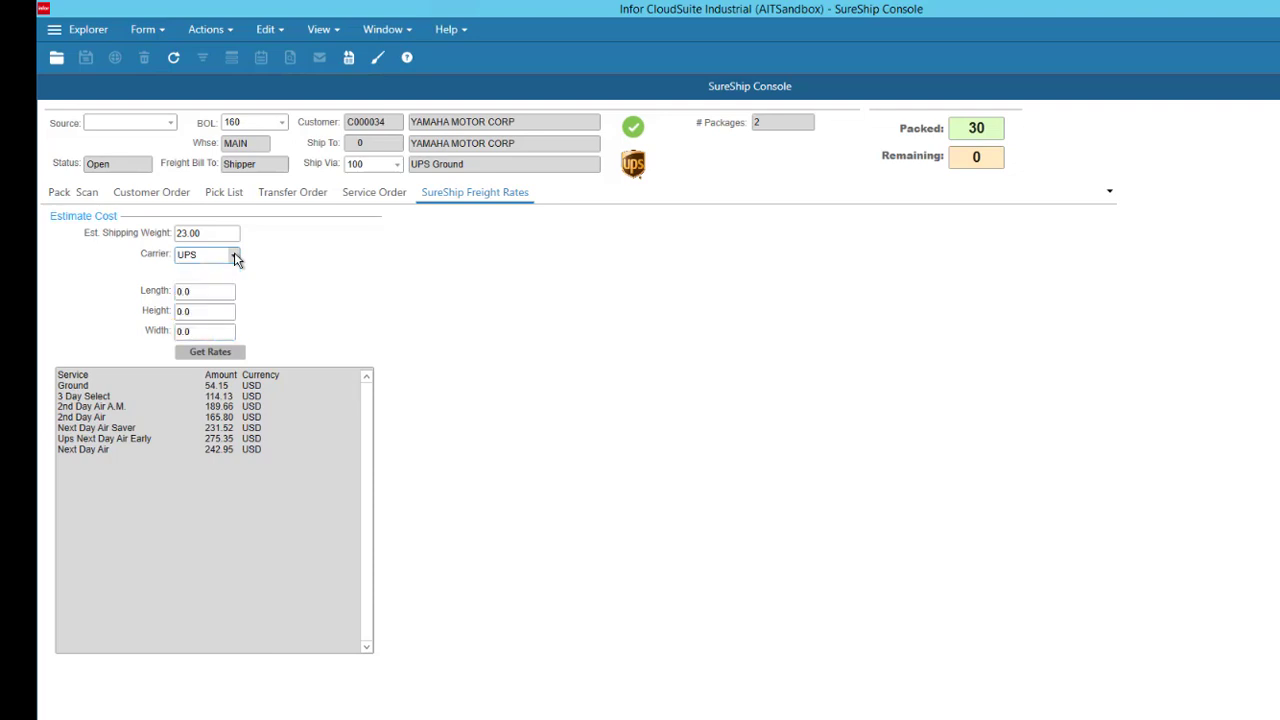
- Return to the packing view and print the UPS shipping labels for both packages
left_click(62, 194)
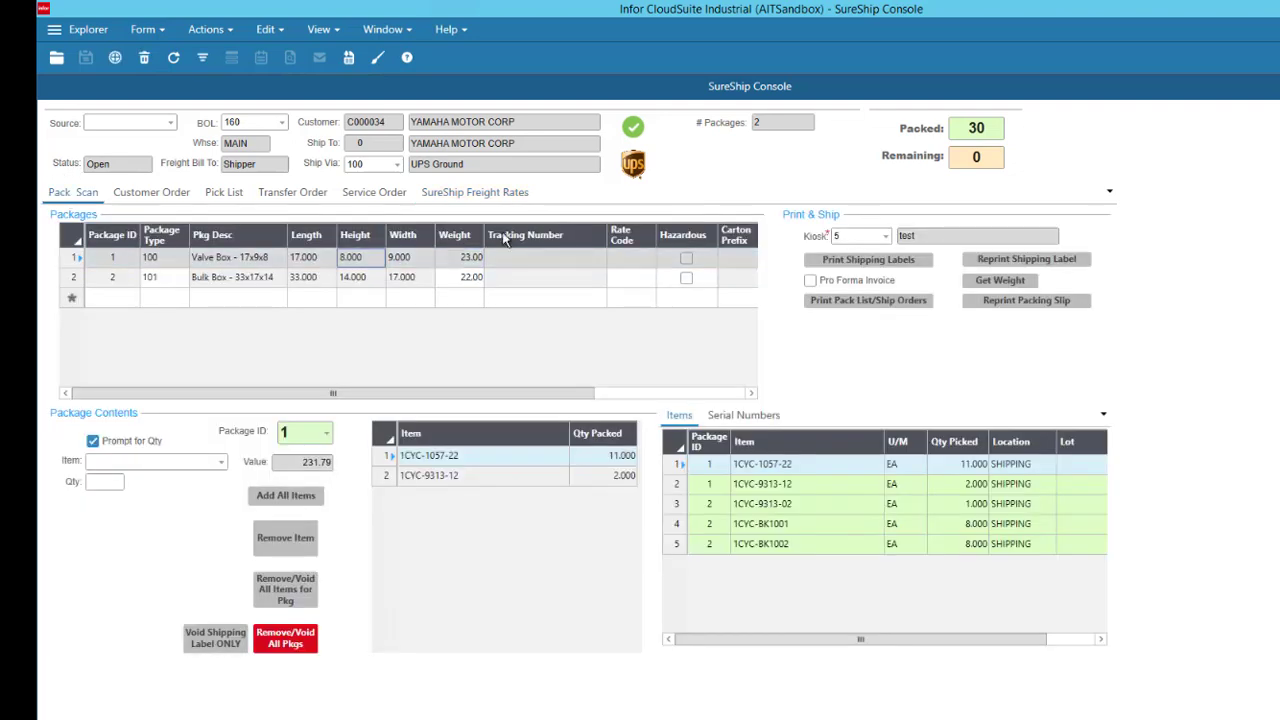
left_click(848, 262)
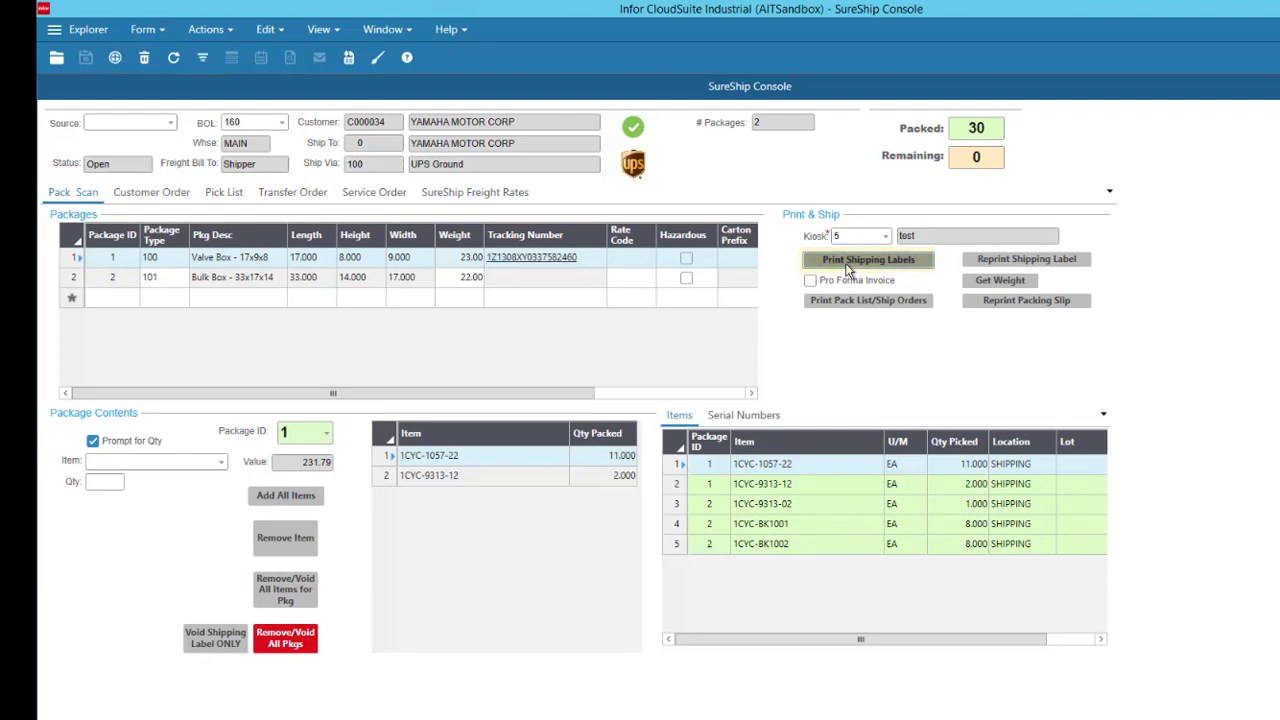
left_click(565, 276)
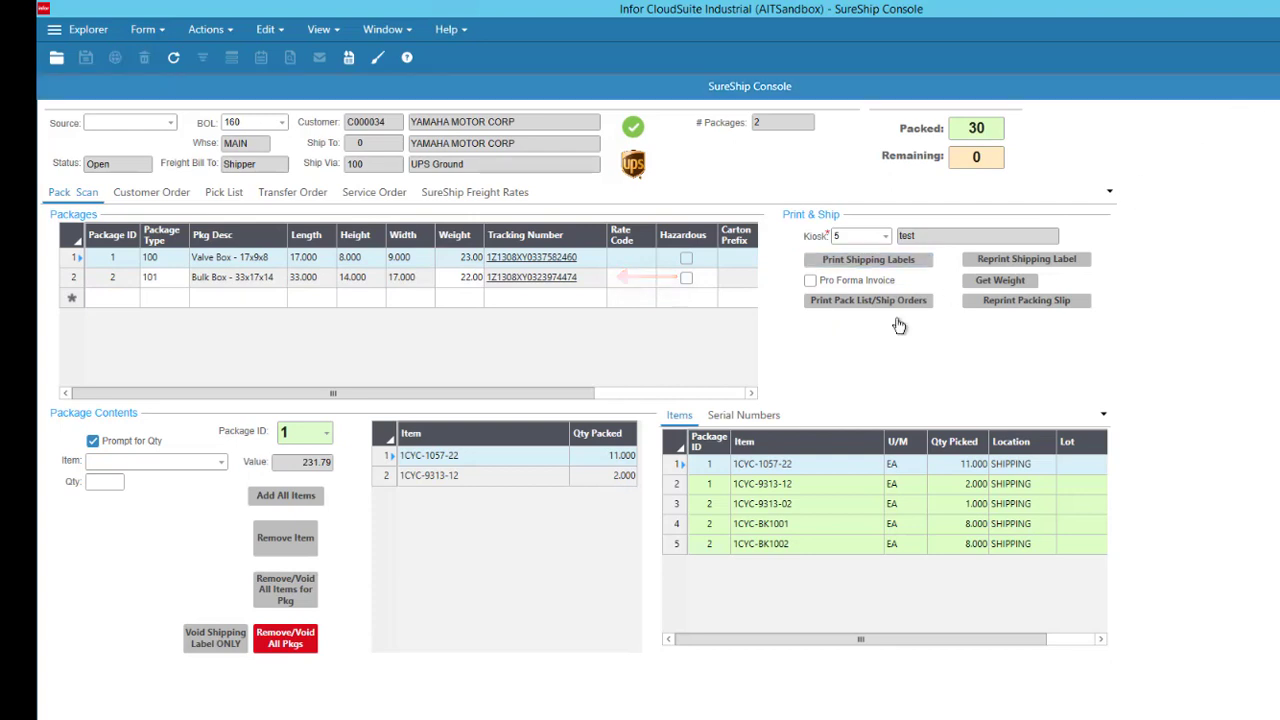
- Print the pack list and ship the order, confirming the Ship and Print Shipment action
left_click(843, 304)
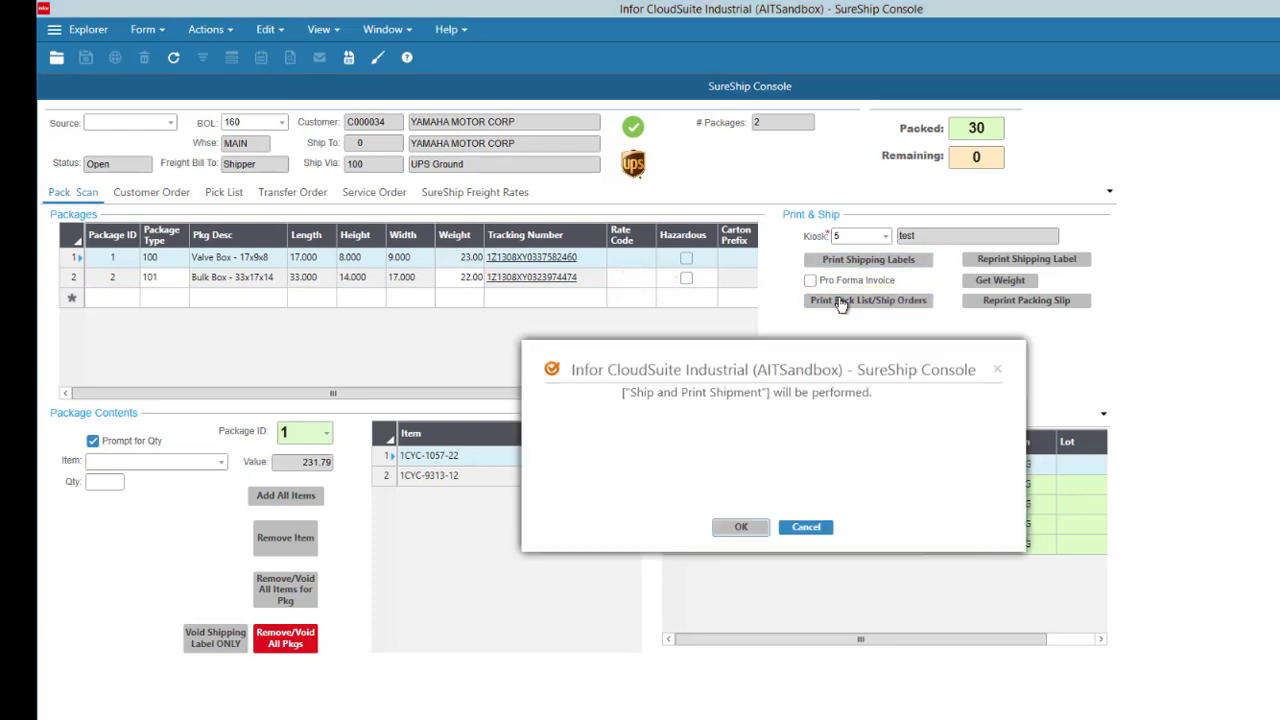
left_click(736, 528)
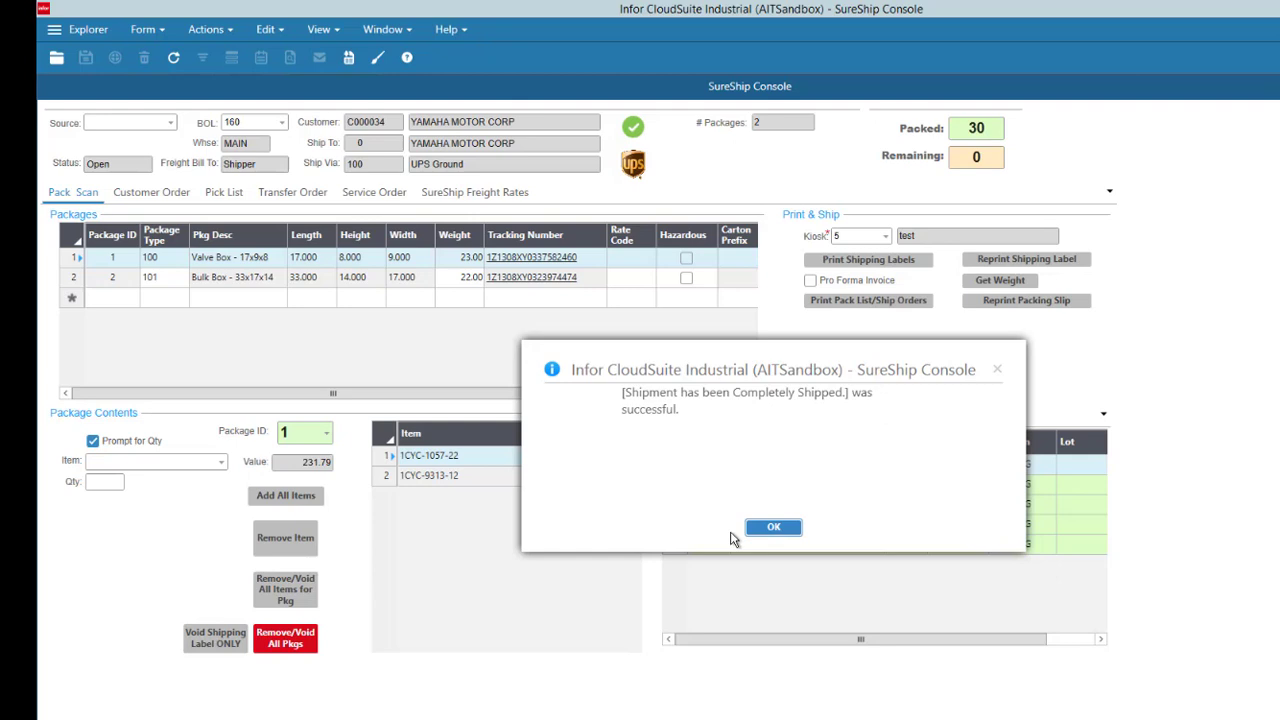
key("Return")
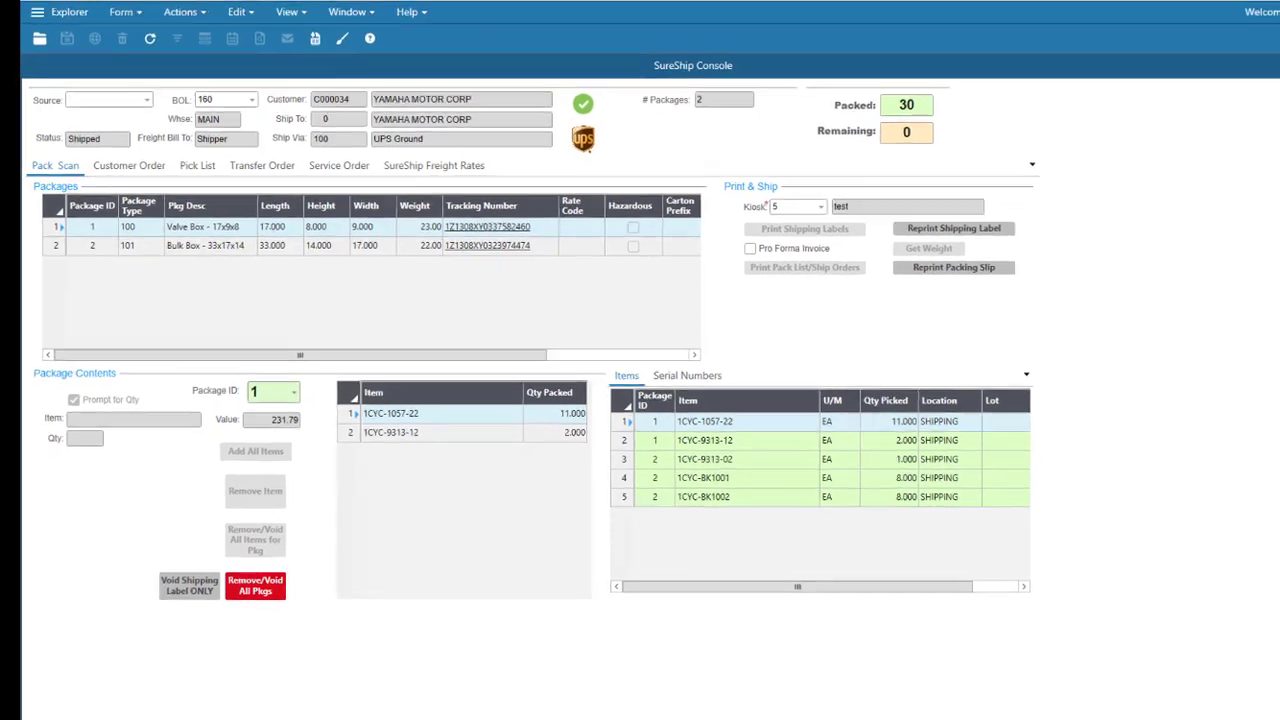
- Open the shipment record from the bill of lading and review its pick lists and packages
left_click(810, 280)
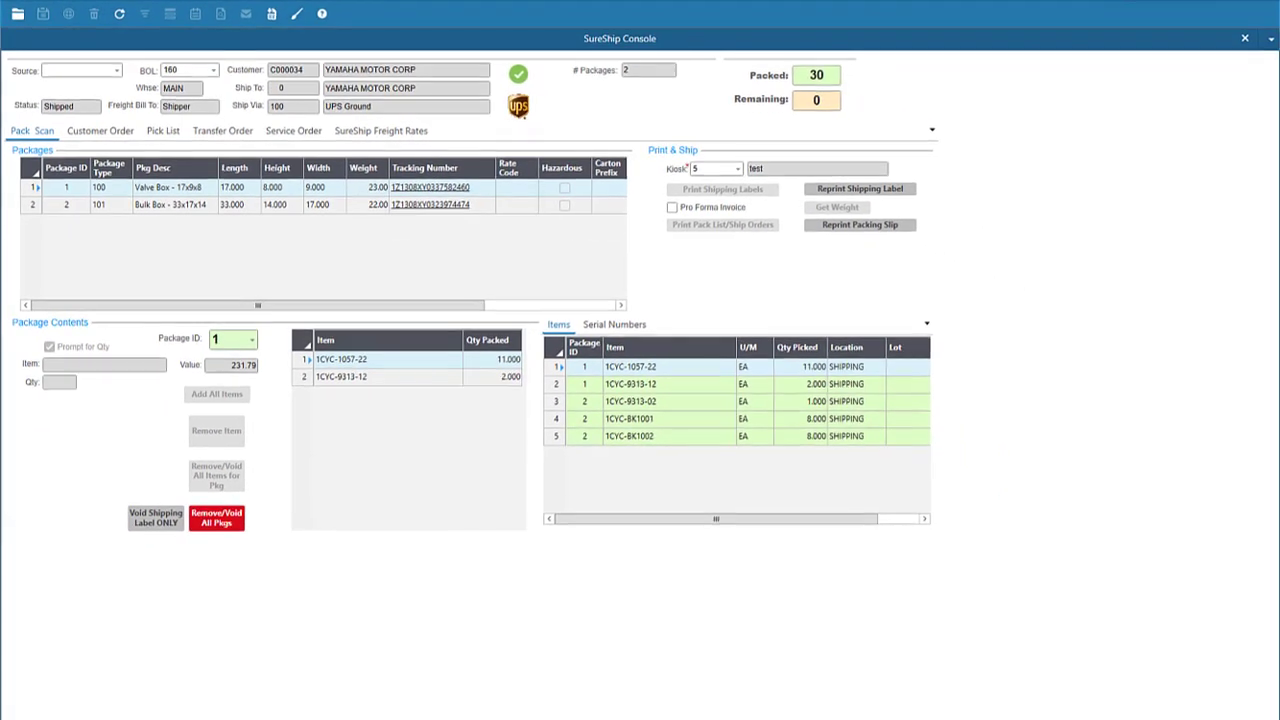
right_click(262, 122)
left_click(307, 164)
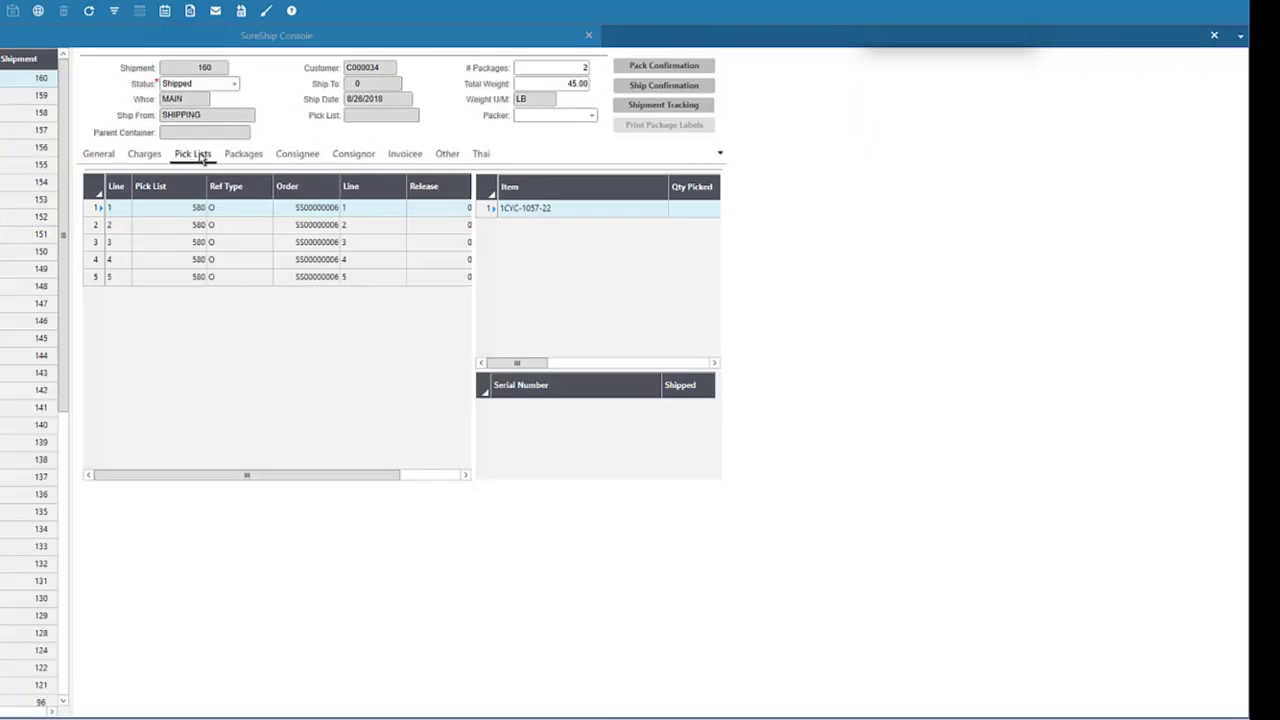
left_click(243, 155)
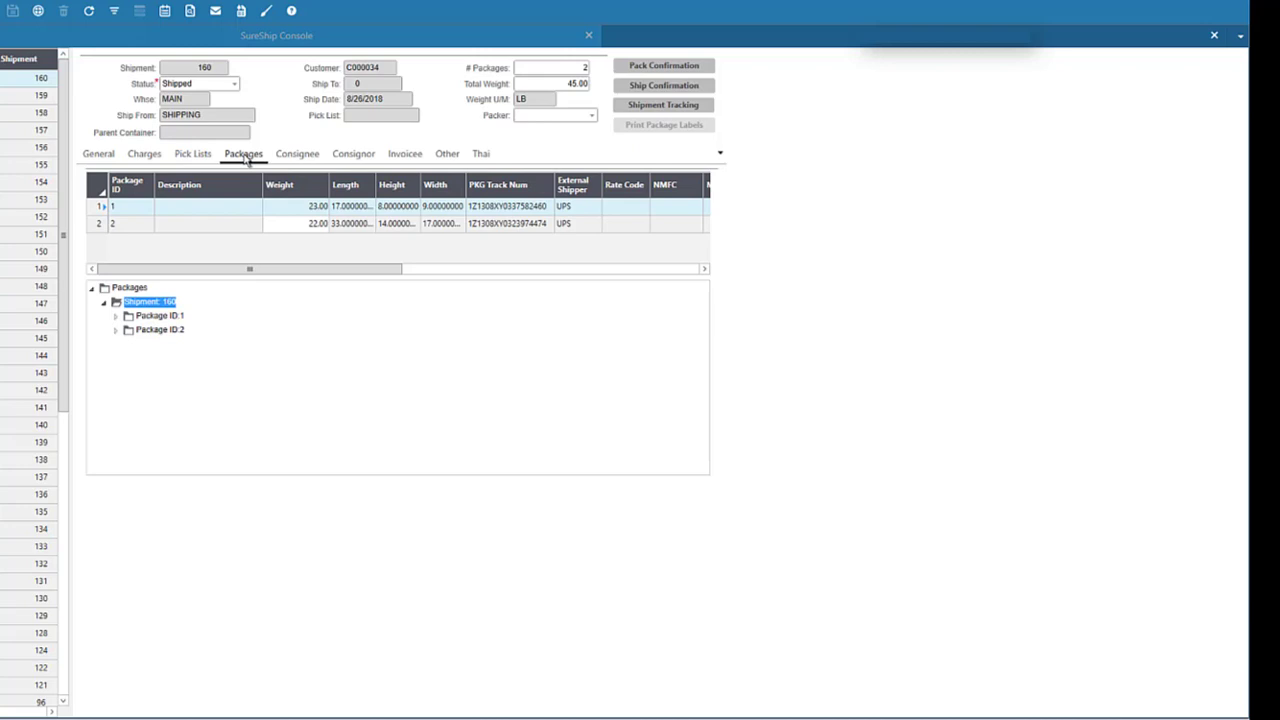
- Review the items in packages 1 and 2, along with the shipment's consignee, invoicee and general information
left_click(115, 316)
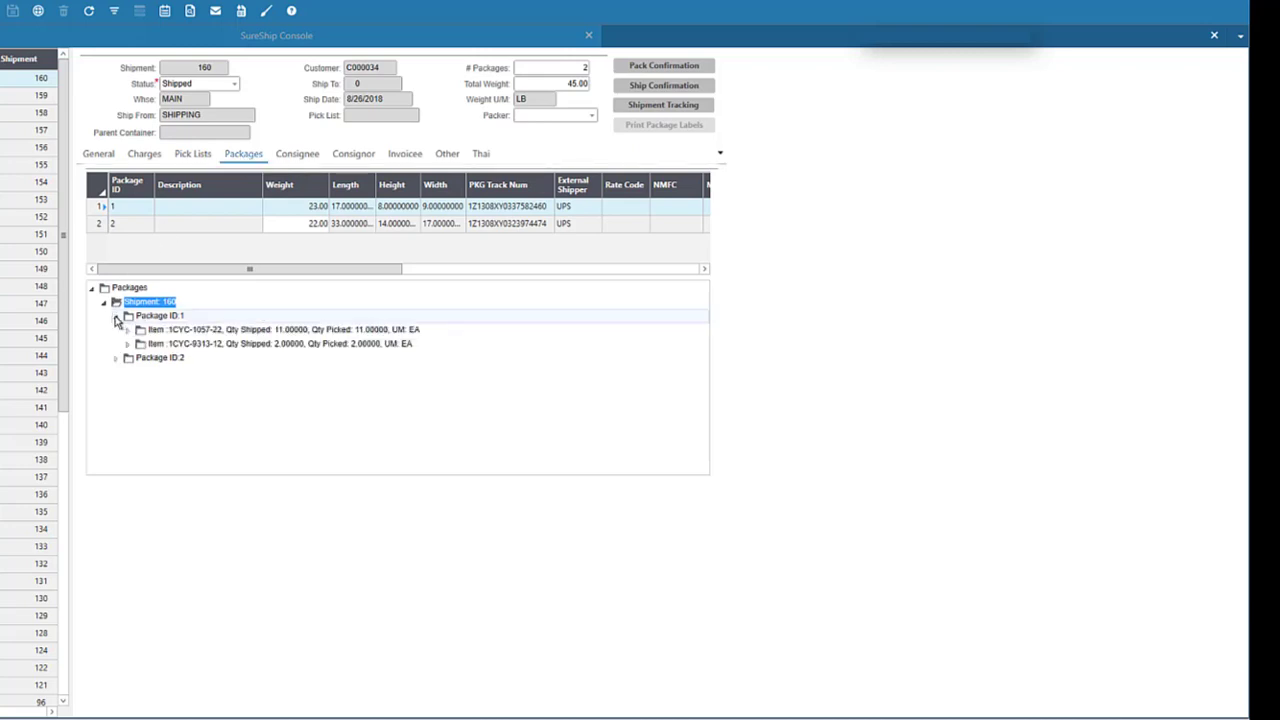
left_click(115, 358)
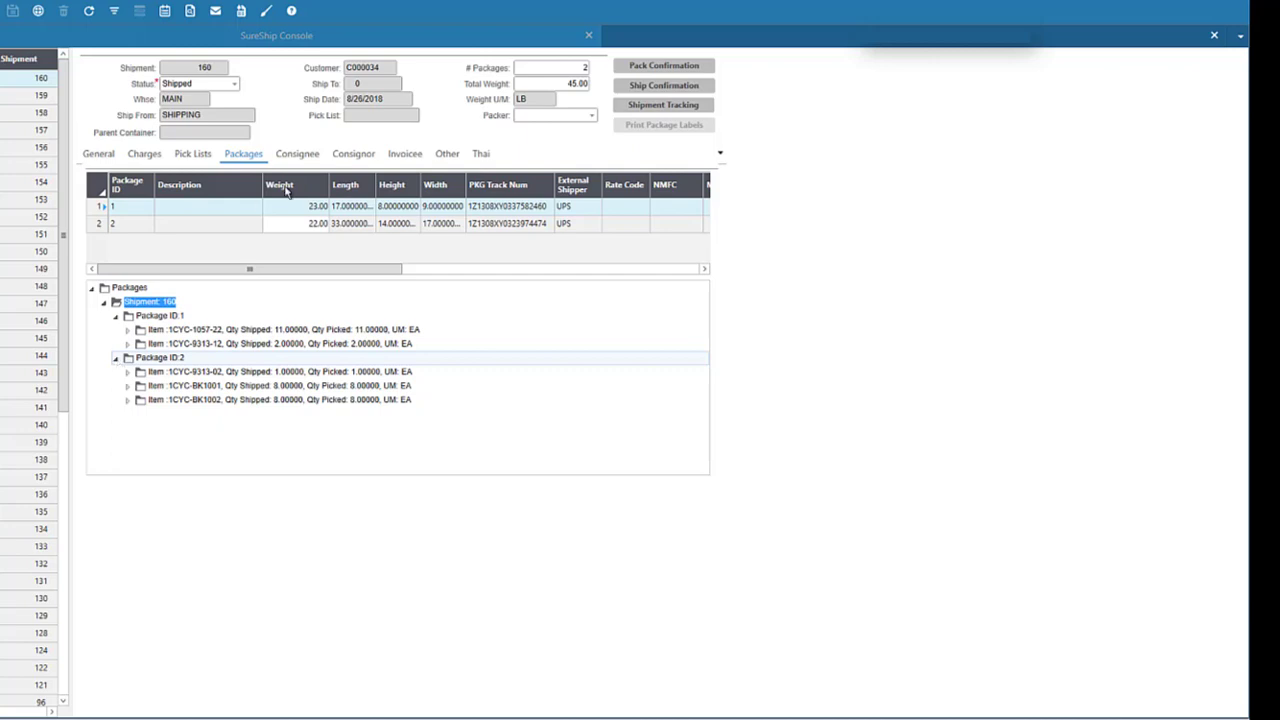
left_click(304, 158)
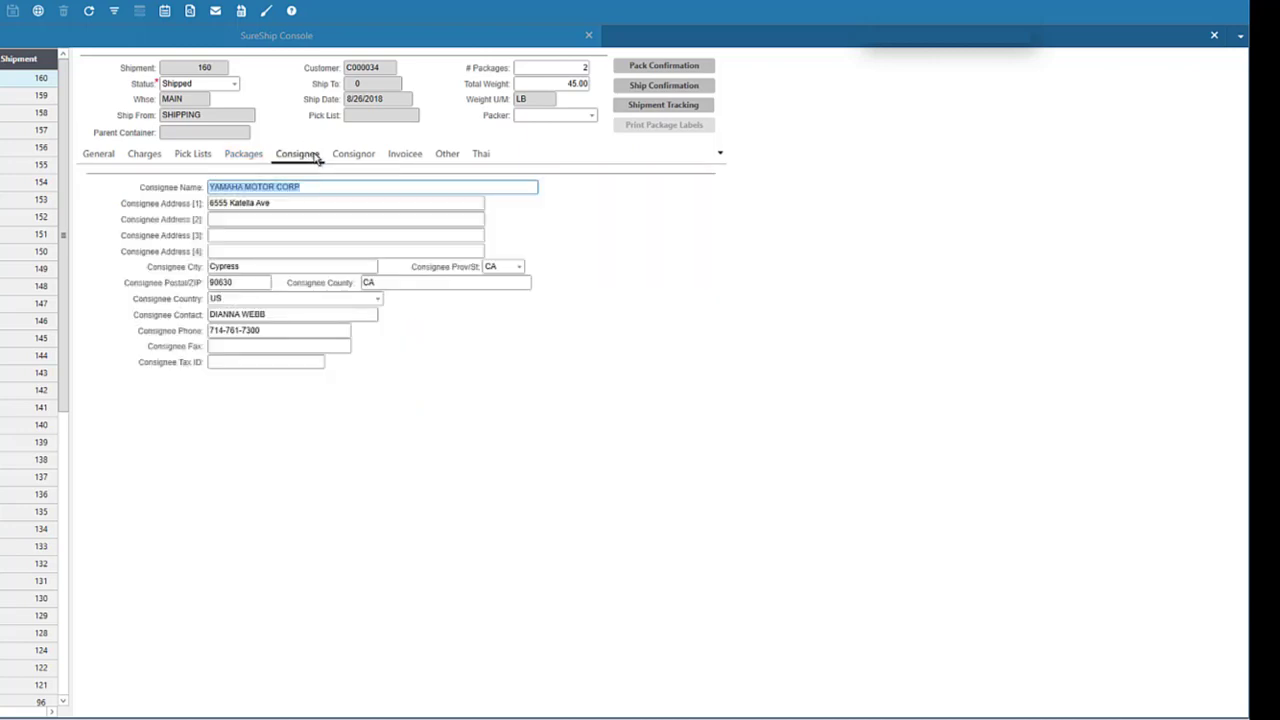
left_click(410, 158)
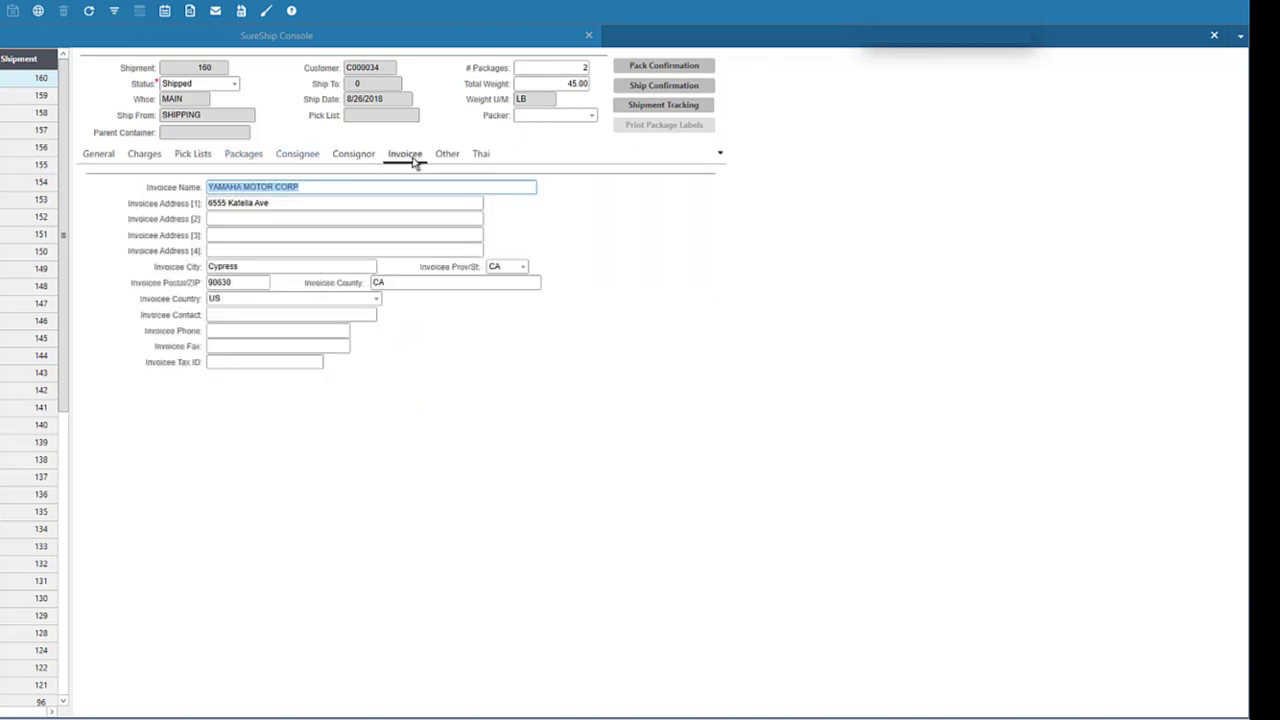
left_click(96, 162)
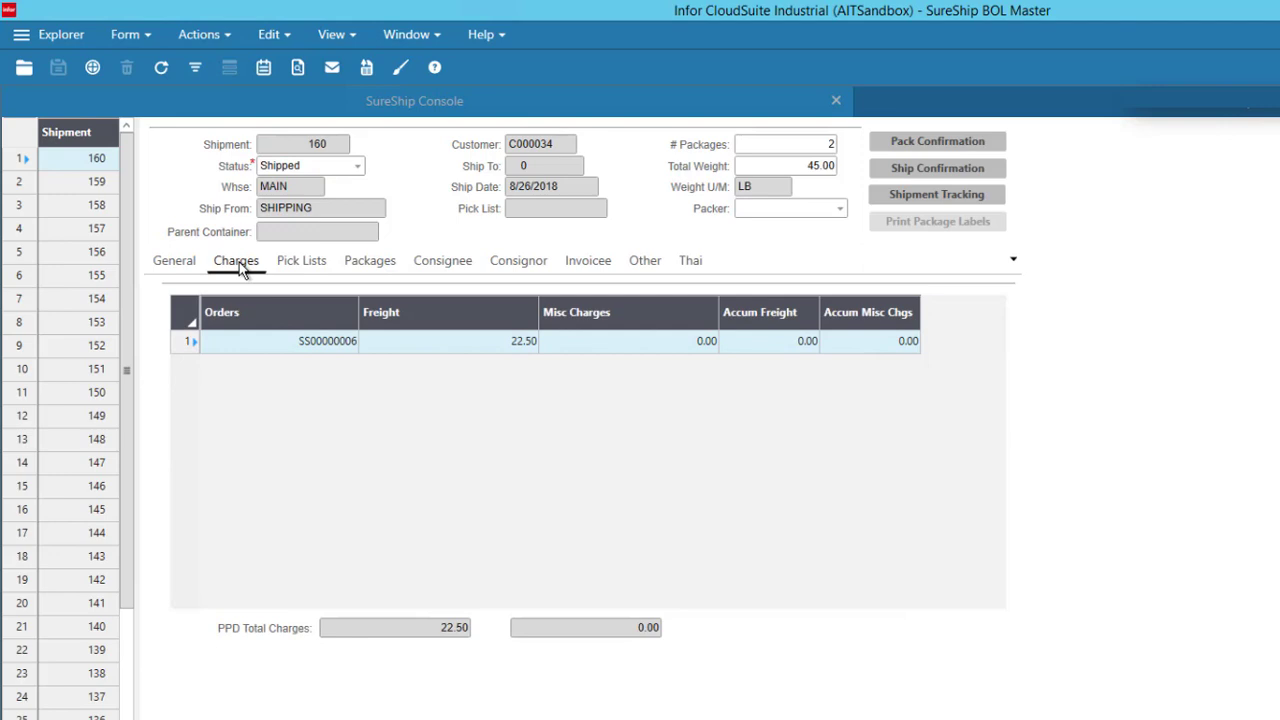
- Open the details of the customer order listed in the shipment's charges
left_click(314, 345)
right_click(318, 345)
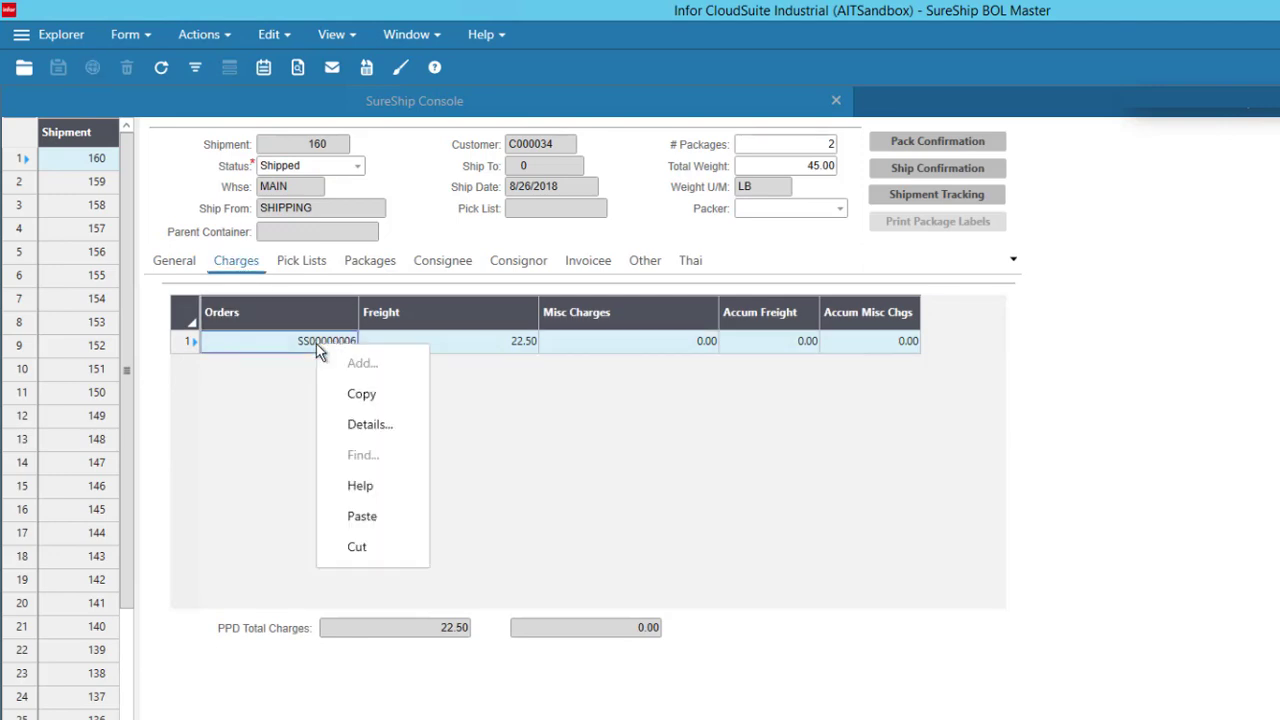
left_click(360, 424)
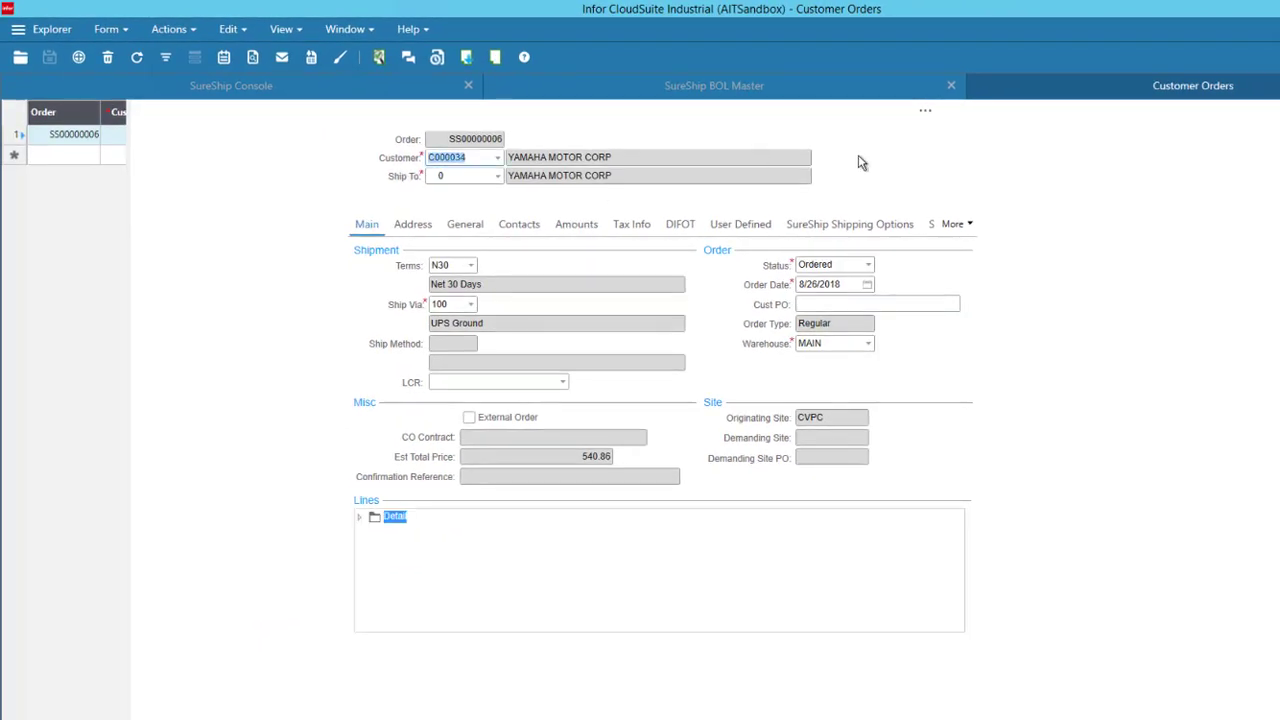
- Track the first UPS tracking number in the customer order's SureShip Tracking section
left_click(970, 227)
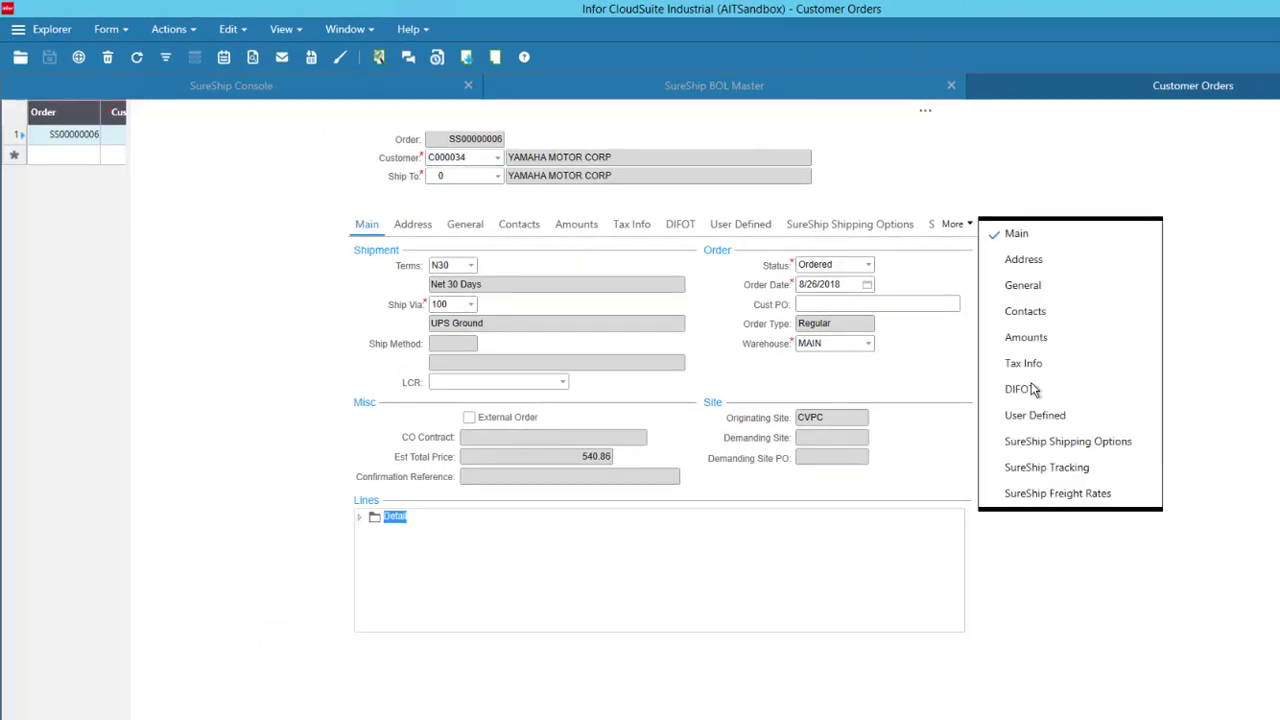
left_click(1046, 467)
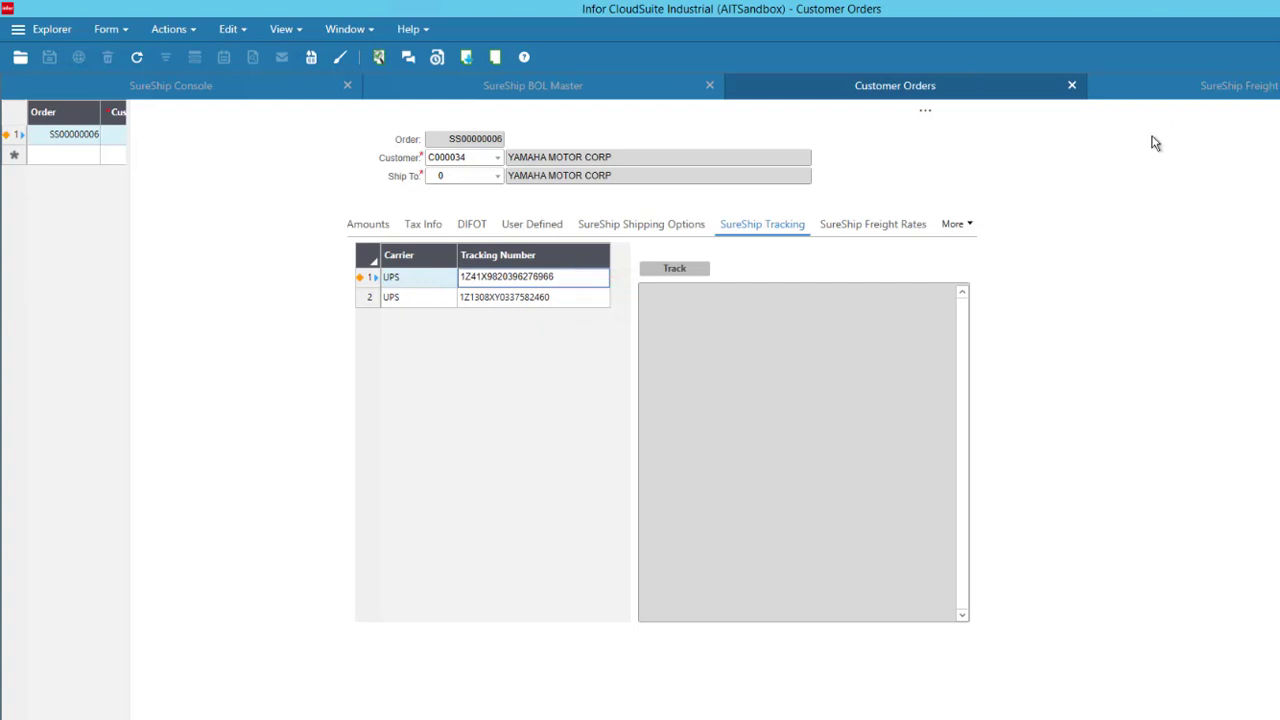
left_click(678, 274)
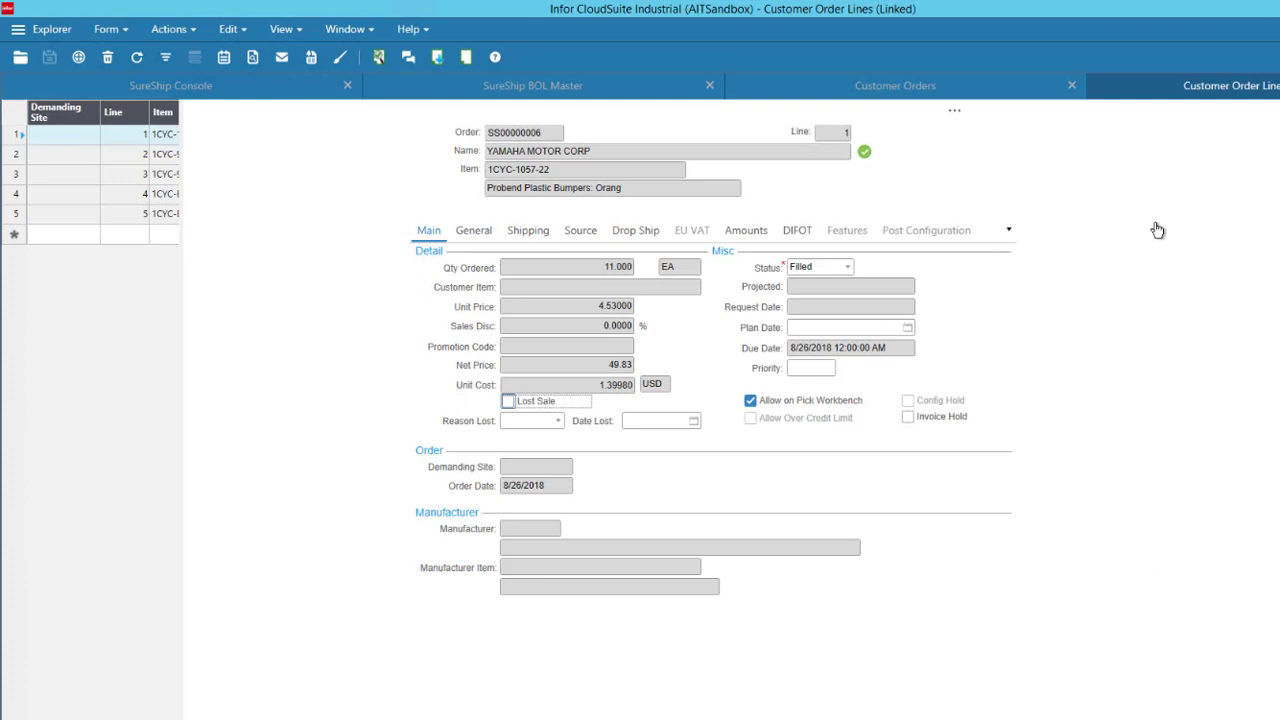
- Review the first order line's shipping information and the customer order's SureShip freight rate settings
left_click(528, 230)
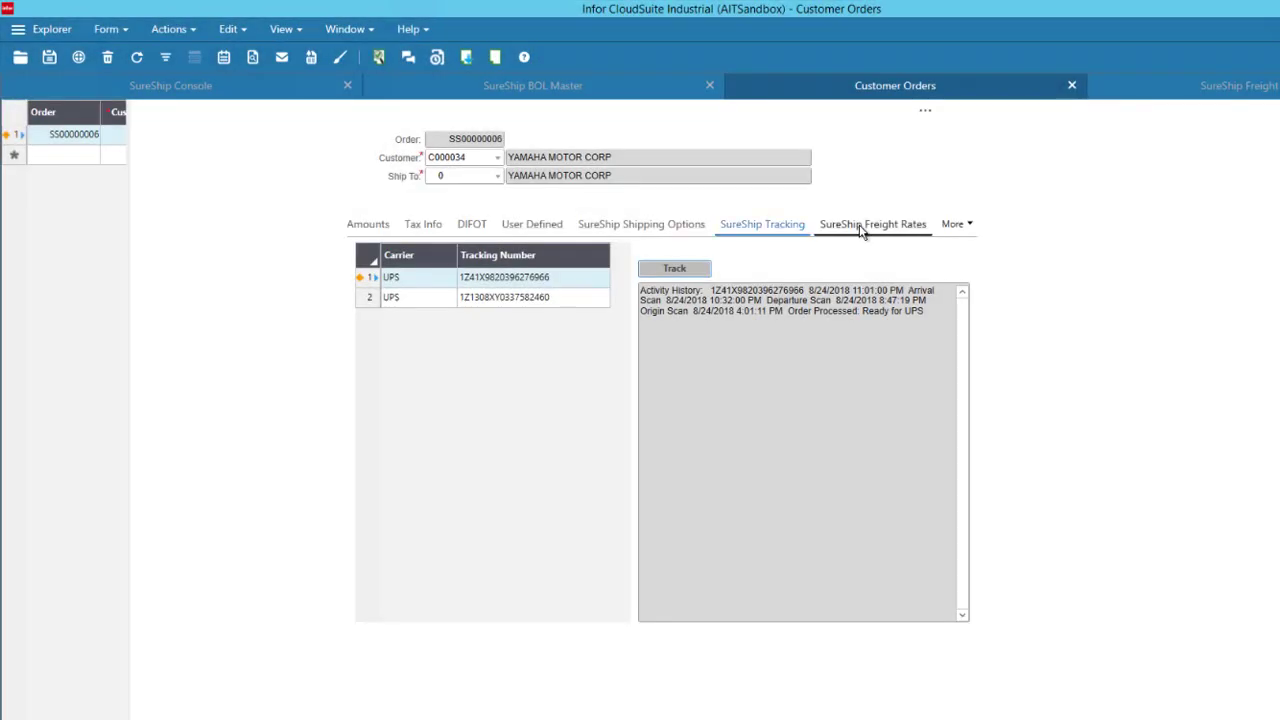
left_click(862, 224)
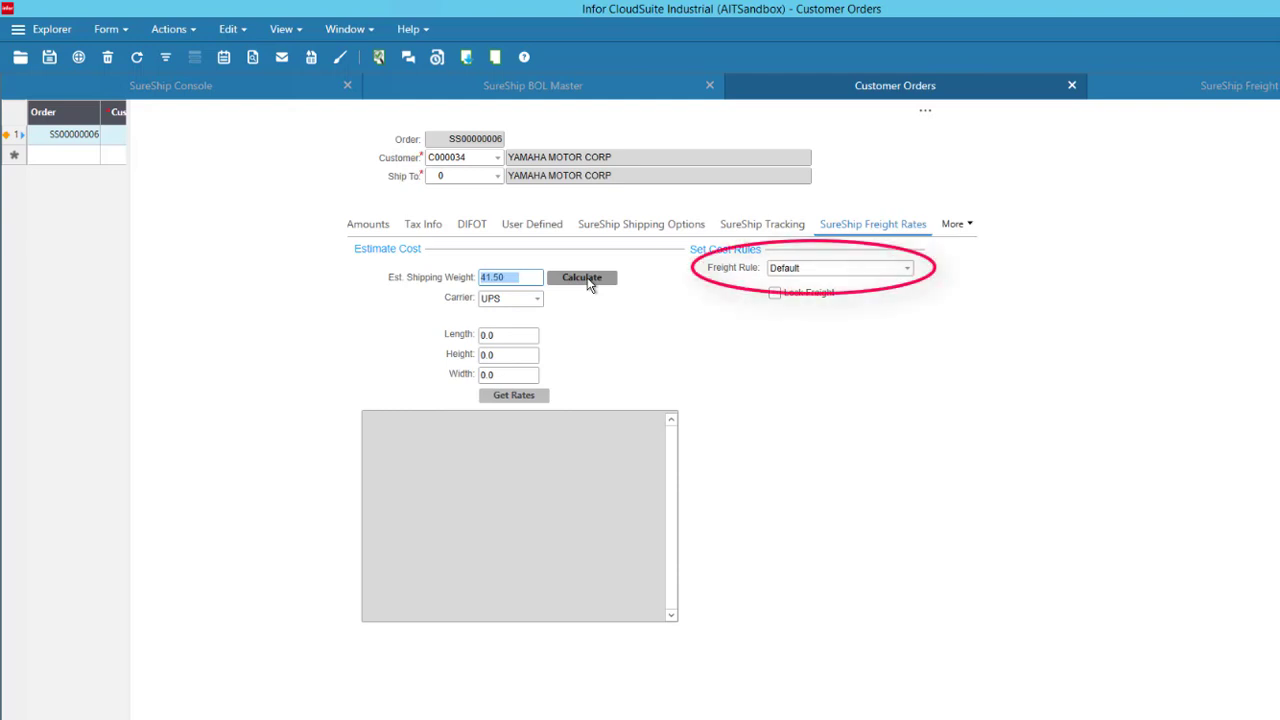
- Look at the open SureShip Freight form, and go to the customer order's SureShip Shipping Options
left_click(1245, 86)
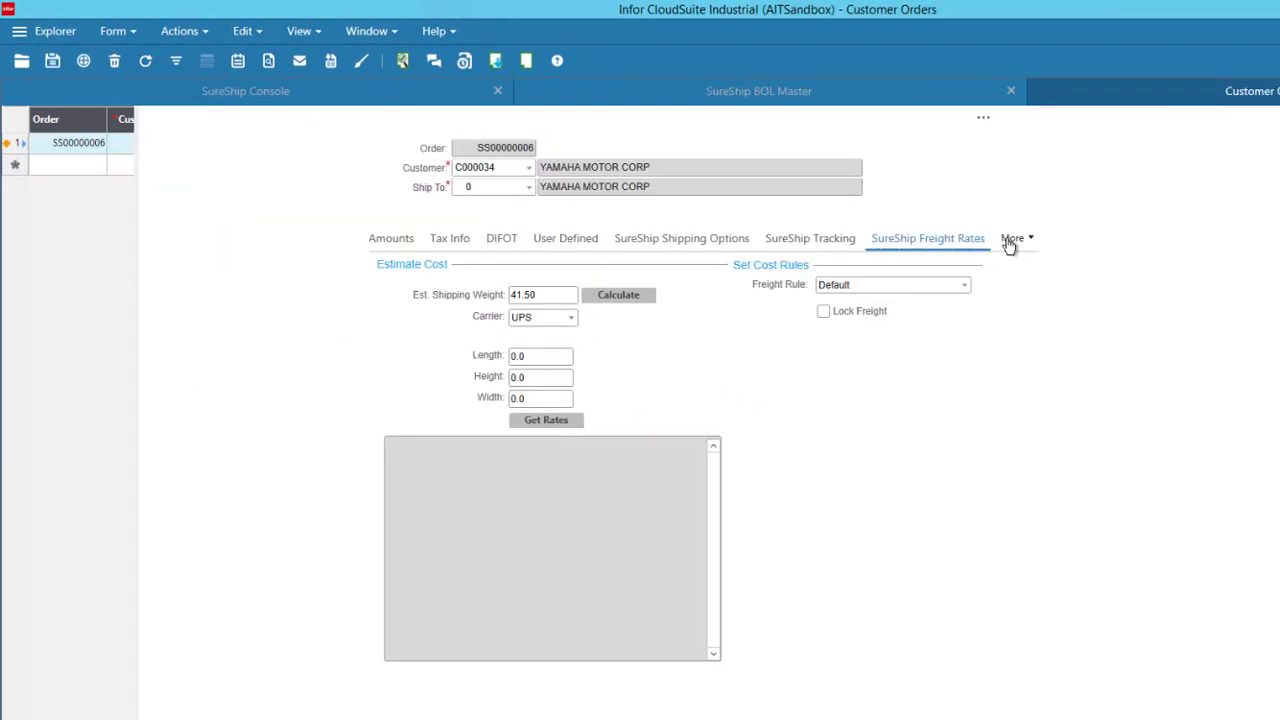
left_click(1012, 240)
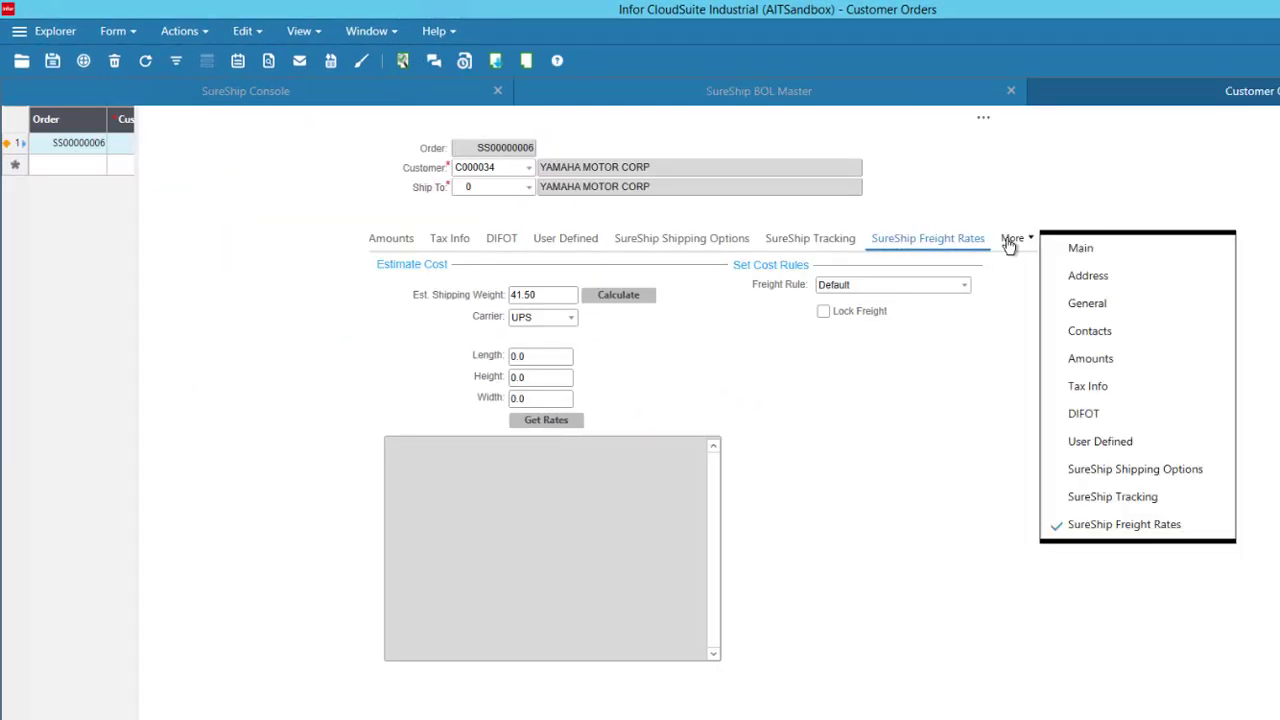
left_click(1148, 470)
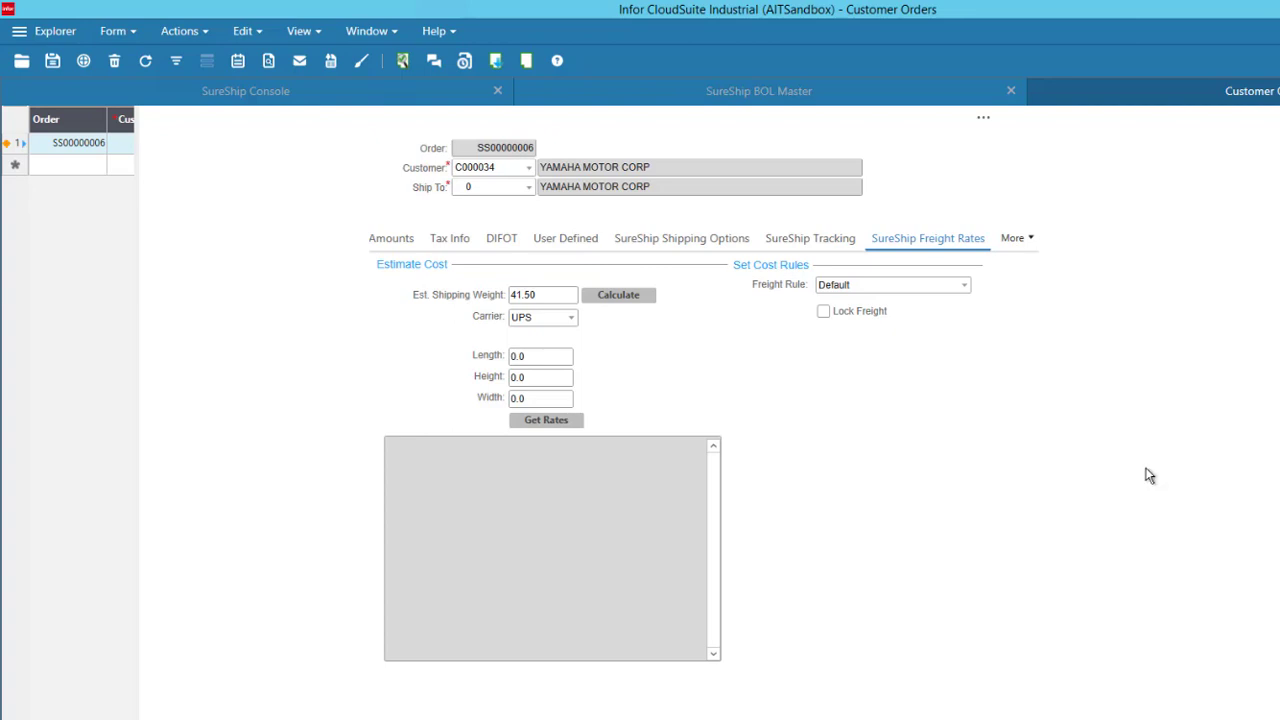